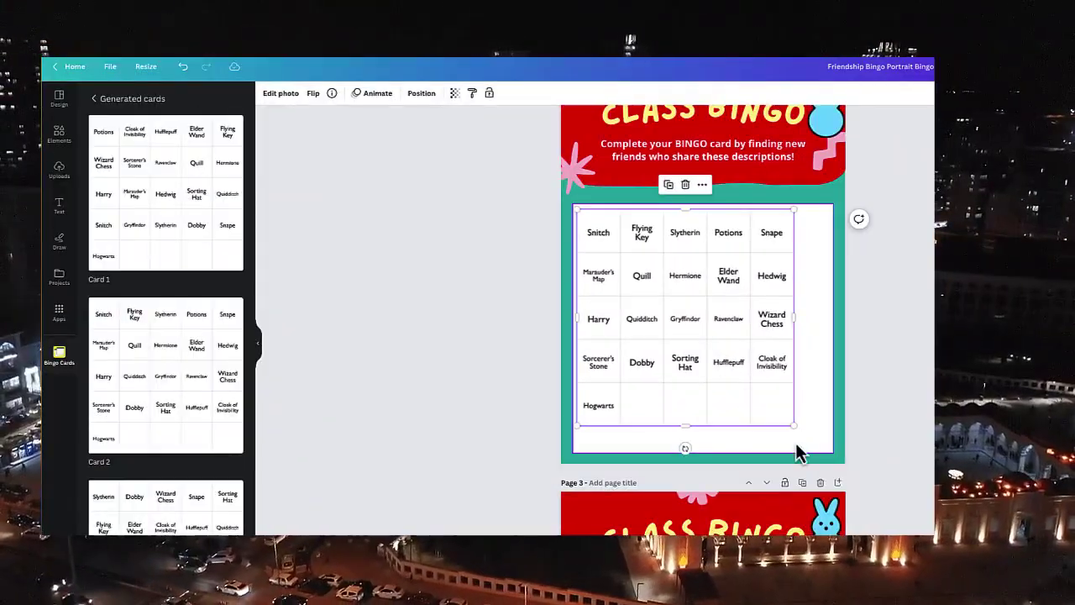
- Stretch Page 2's Harry Potter grid to fill its white box, then put Card 3 on Page 3
{"action": "left_click_drag", "start_coordinate": [794, 426], "coordinate": [819, 445]}
{"action": "scroll", "coordinate": [520, 437], "scroll_direction": "down", "scroll_amount": 4}
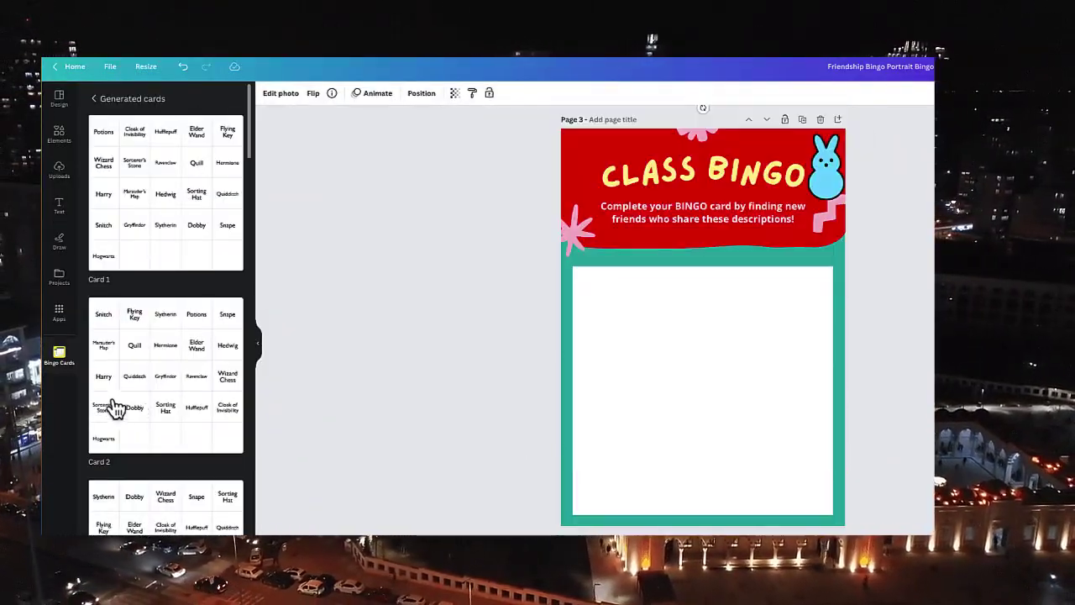
{"action": "scroll", "coordinate": [115, 408], "scroll_direction": "down", "scroll_amount": 3}
{"action": "left_click", "coordinate": [137, 415]}
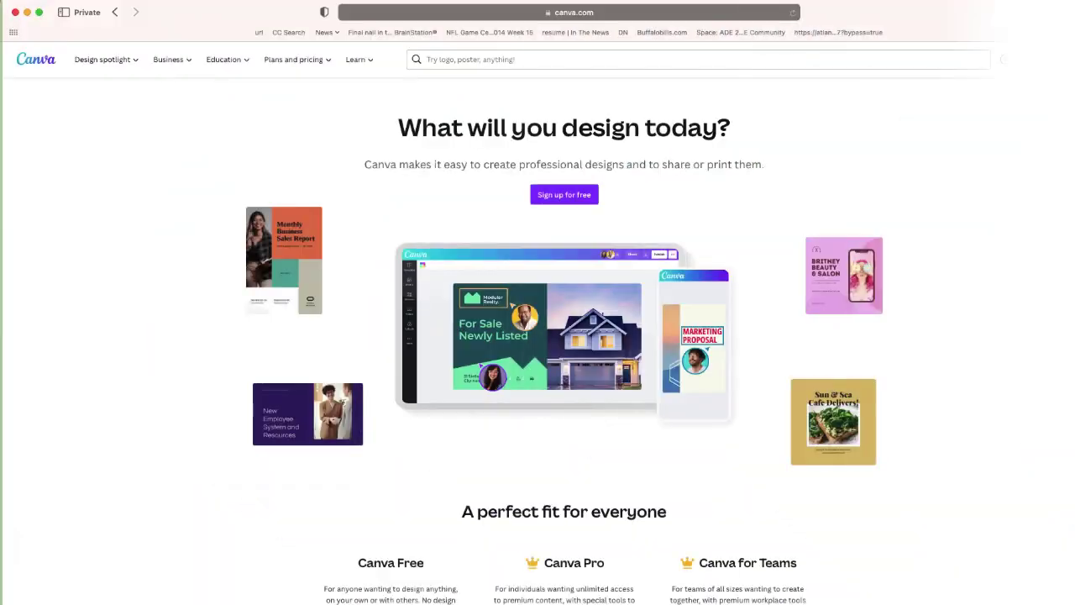
- Scroll down through the canva.com site toward the Education section
{"action": "scroll", "coordinate": [563, 336], "scroll_direction": "down", "scroll_amount": 3}
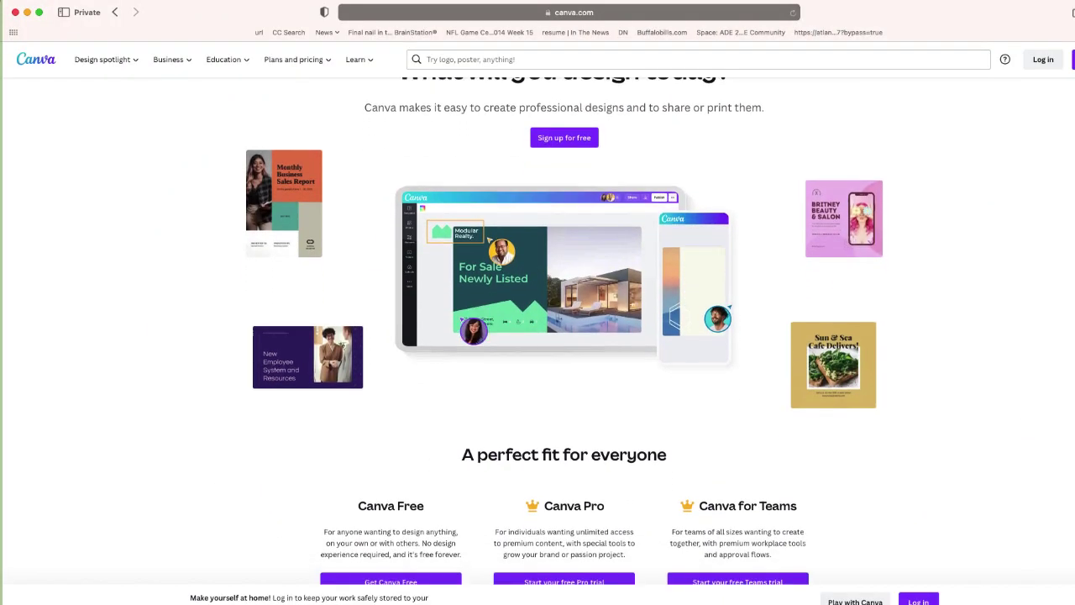
{"action": "scroll", "coordinate": [563, 336], "scroll_direction": "down", "scroll_amount": 2}
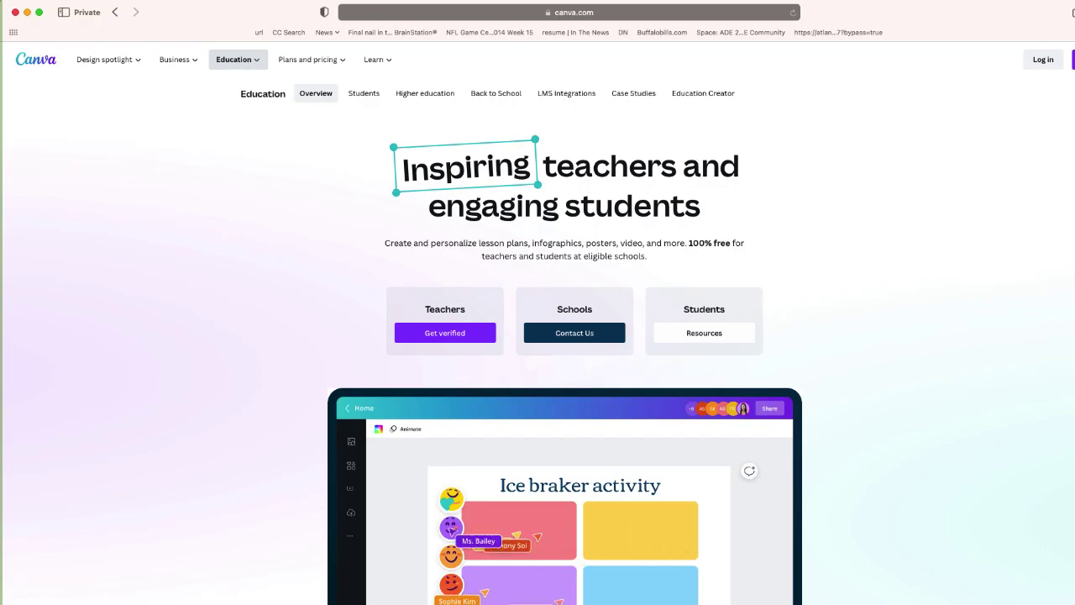
{"action": "scroll", "coordinate": [850, 555], "scroll_direction": "down", "scroll_amount": 4}
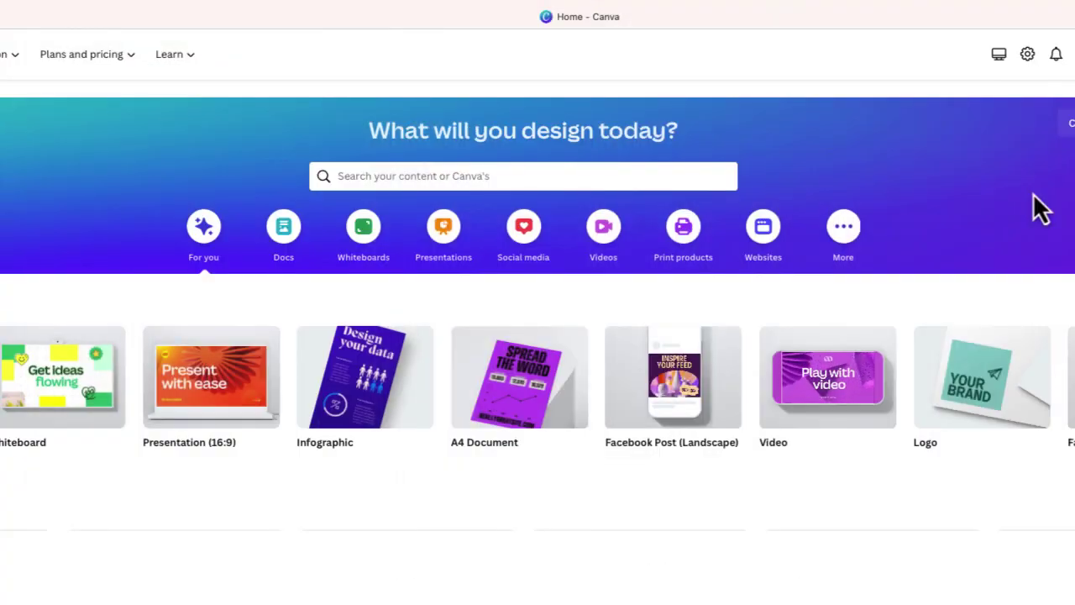
- Search Canva templates for 'bingo cards' and browse the results for the Class Bingo template
{"action": "left_click", "coordinate": [606, 172]}
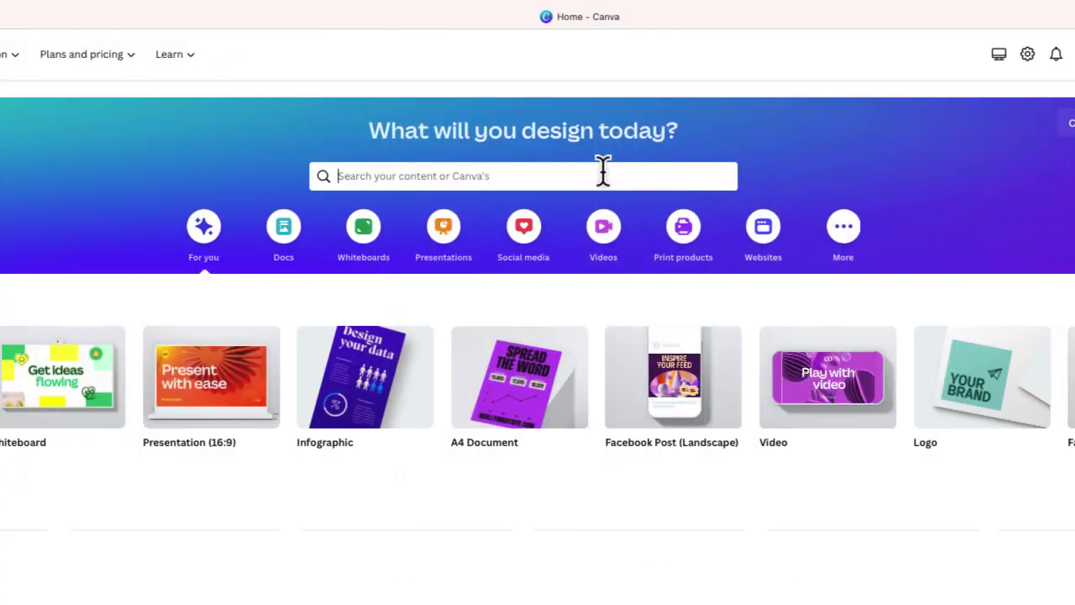
{"action": "type", "text": "bingo cards"}
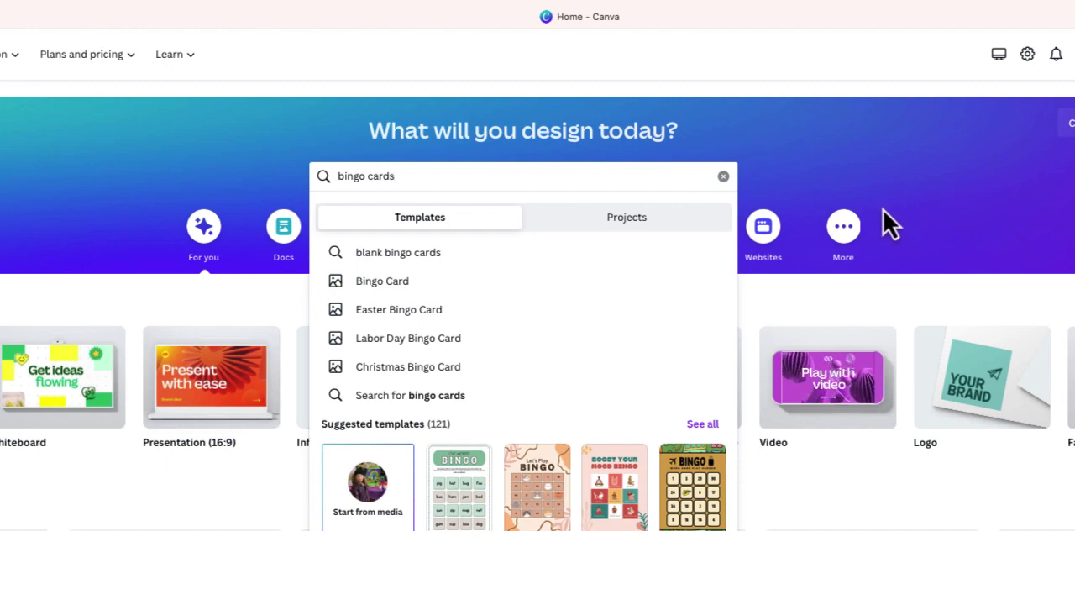
{"action": "key", "text": "Return"}
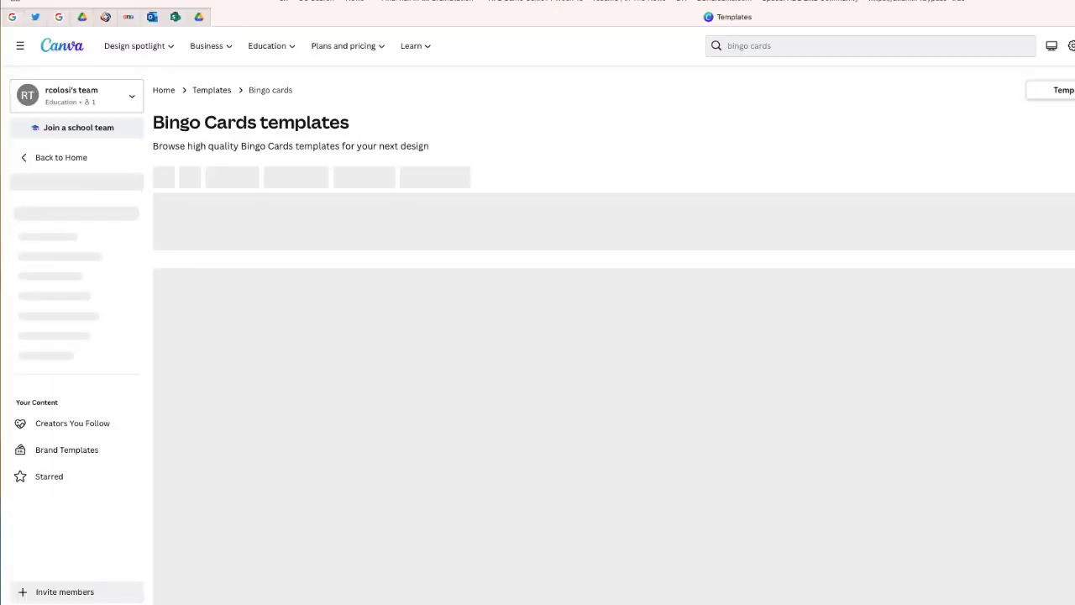
{"action": "scroll", "coordinate": [945, 346], "scroll_direction": "down", "scroll_amount": 10}
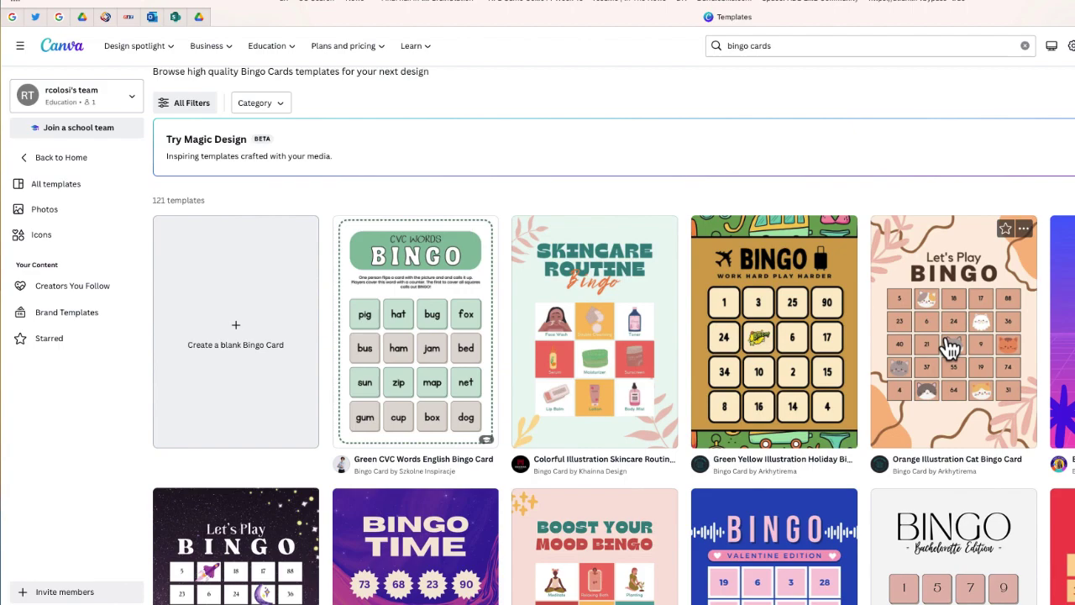
{"action": "scroll", "coordinate": [950, 347], "scroll_direction": "down", "scroll_amount": 3}
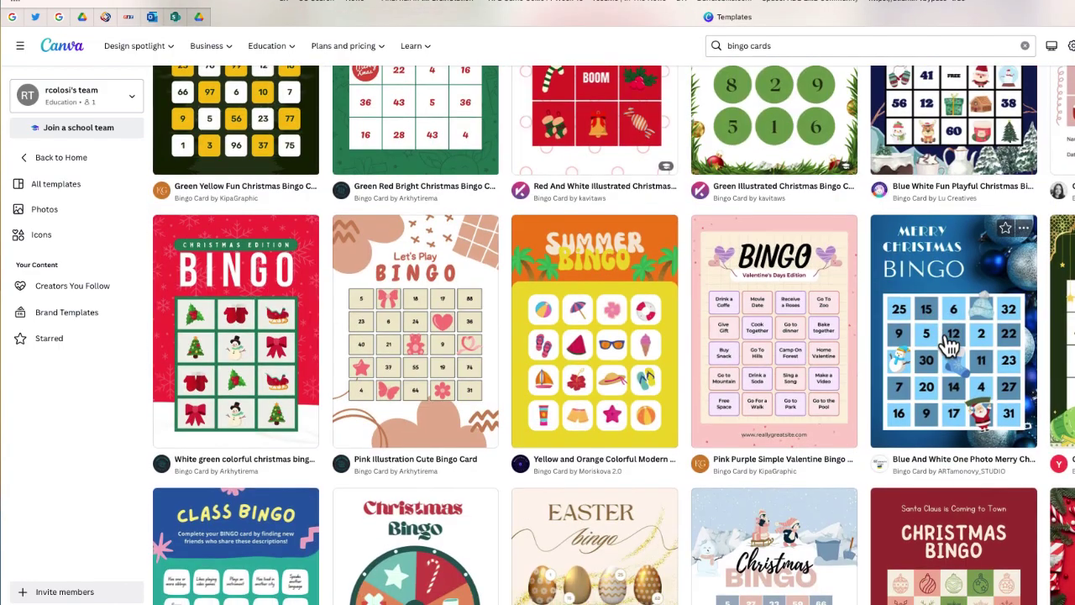
{"action": "scroll", "coordinate": [949, 346], "scroll_direction": "down", "scroll_amount": 3}
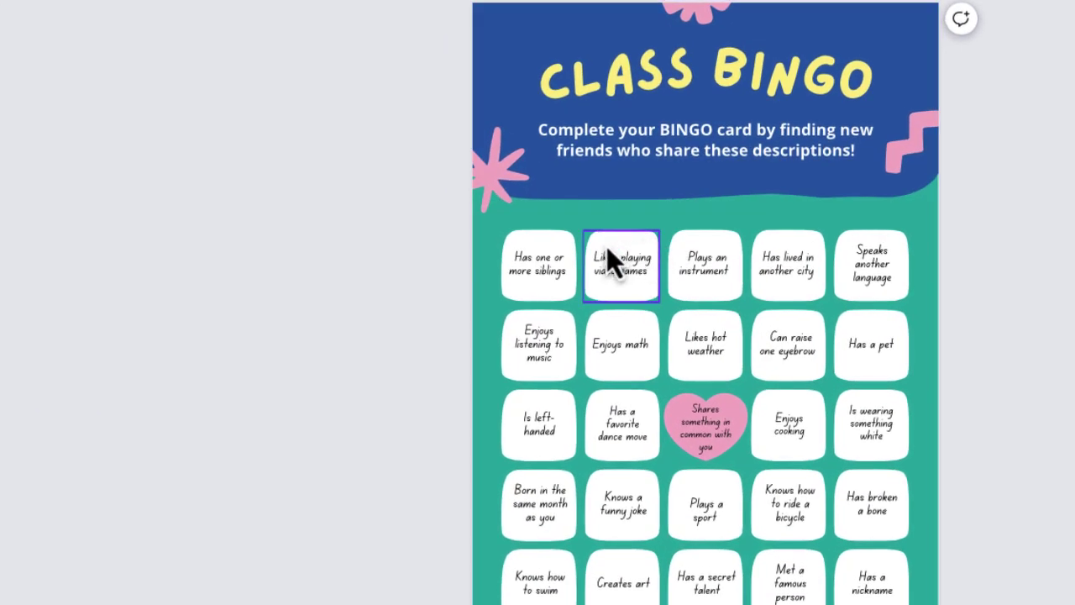
{"action": "left_click", "coordinate": [546, 269]}
{"action": "left_click", "coordinate": [624, 268]}
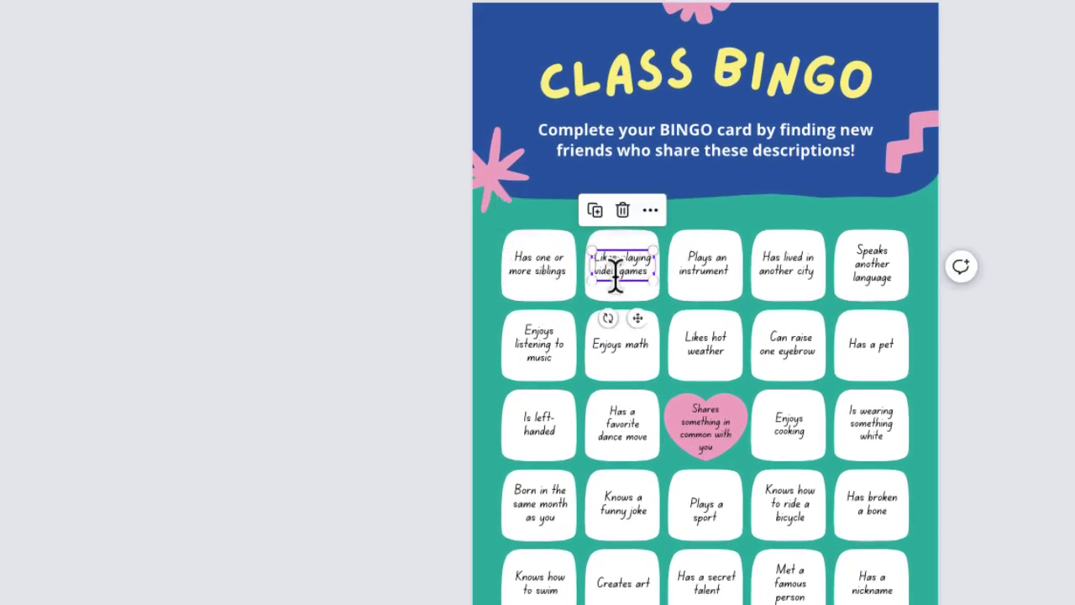
{"action": "left_click", "coordinate": [710, 266]}
{"action": "left_click", "coordinate": [768, 262]}
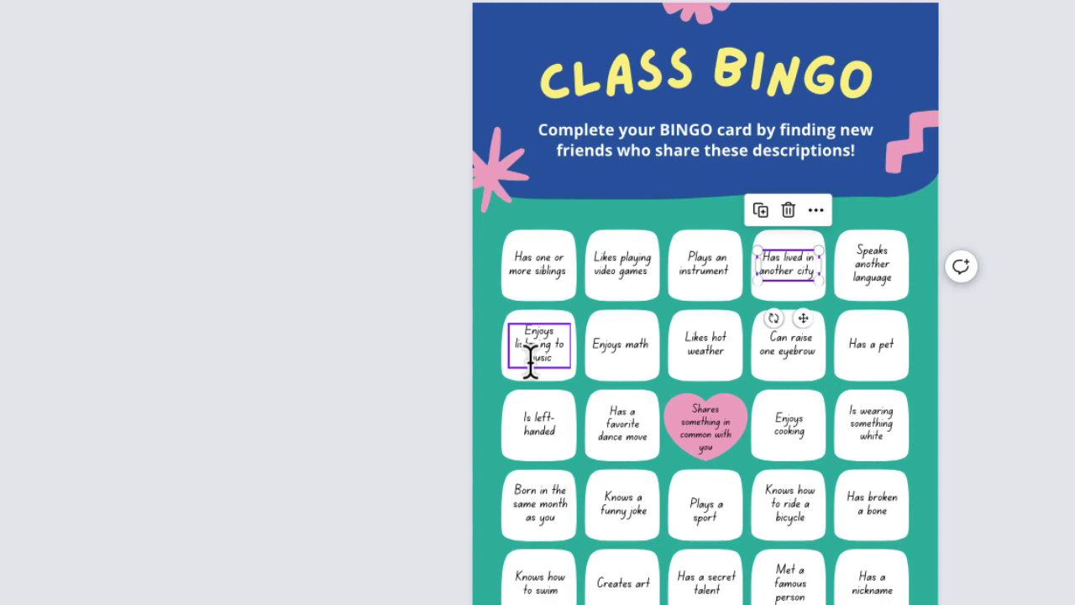
- Change the Class Bingo header background from blue to red
{"action": "left_click", "coordinate": [511, 34]}
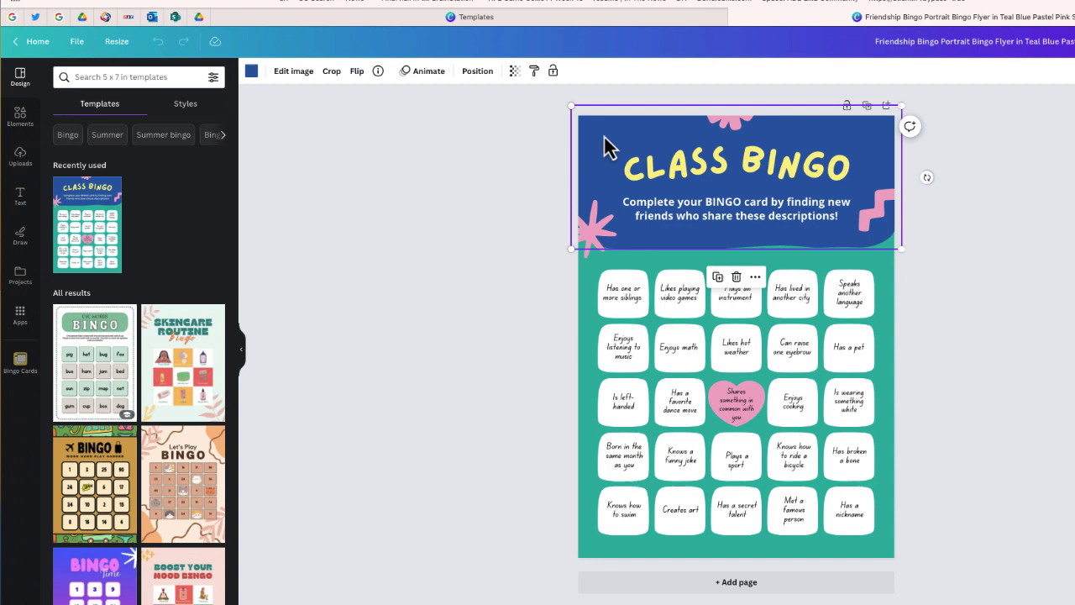
{"action": "left_click", "coordinate": [252, 72]}
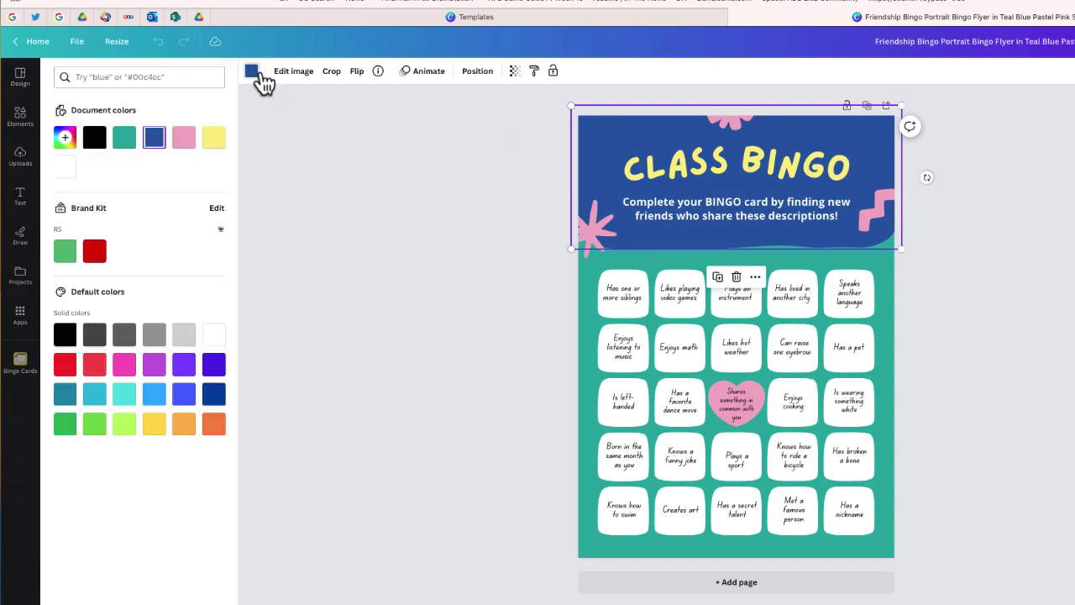
{"action": "left_click", "coordinate": [95, 250]}
- Add a bunny graphic from Elements and shrink it to a small size
{"action": "left_click", "coordinate": [656, 162]}
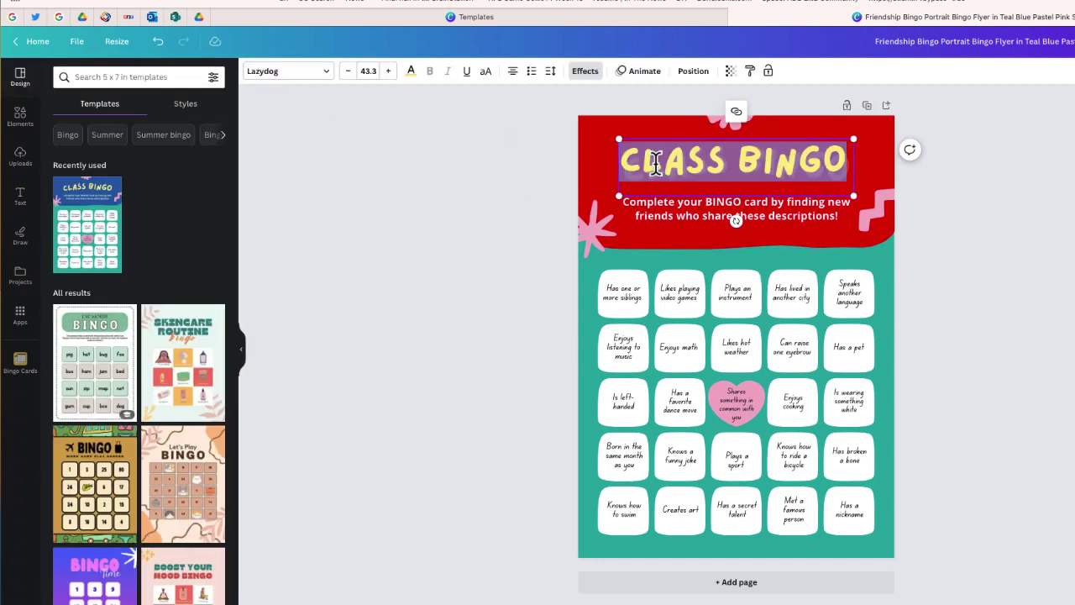
{"action": "left_click", "coordinate": [20, 117]}
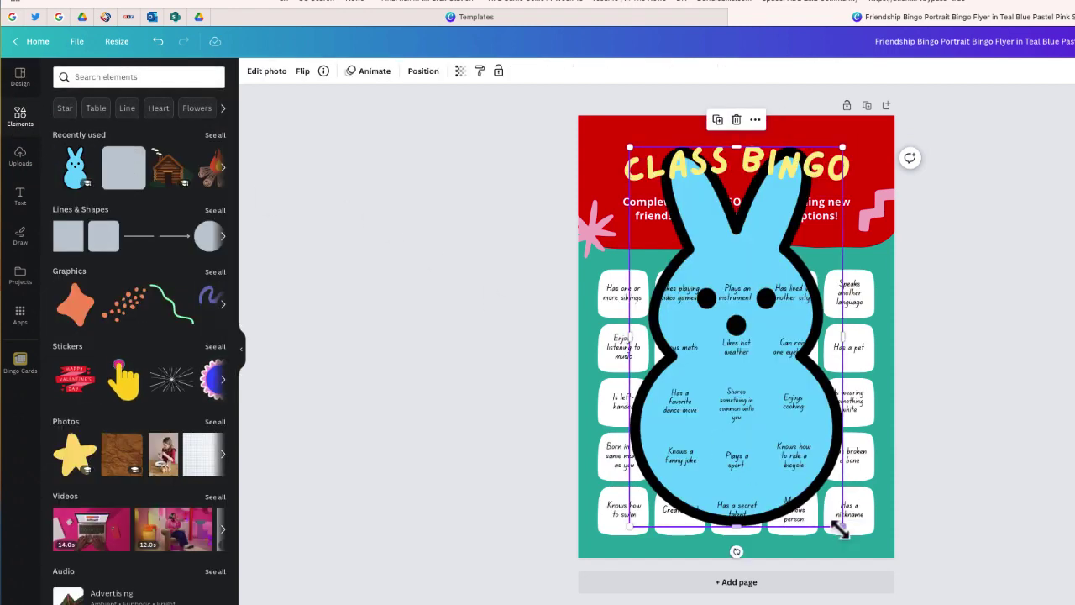
{"action": "left_click_drag", "start_coordinate": [840, 525], "coordinate": [890, 192]}
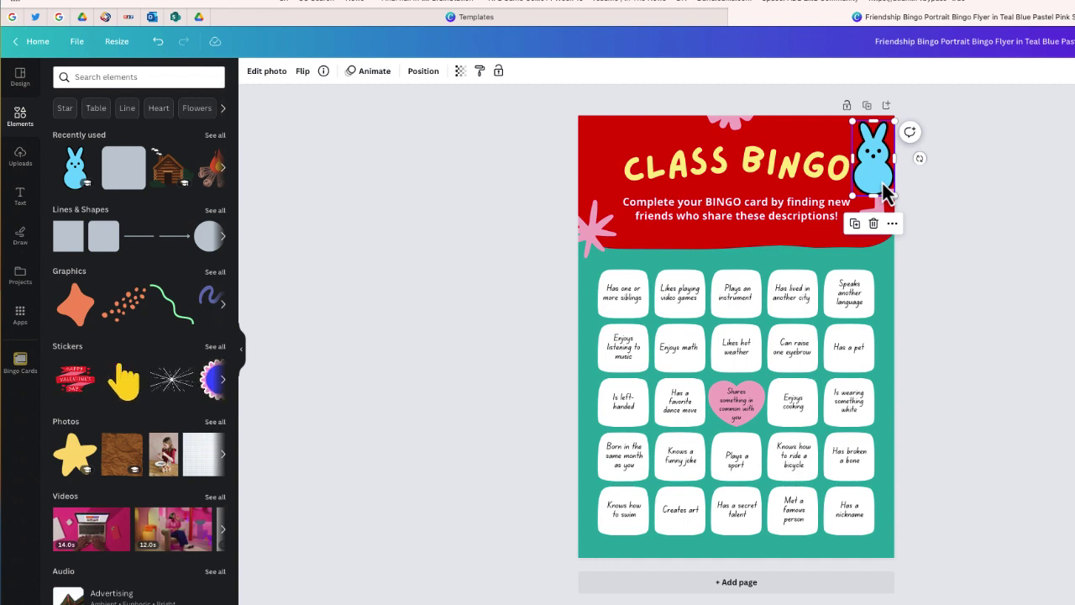
- Delete all of the template's bingo prompt squares
{"action": "left_click", "coordinate": [502, 329]}
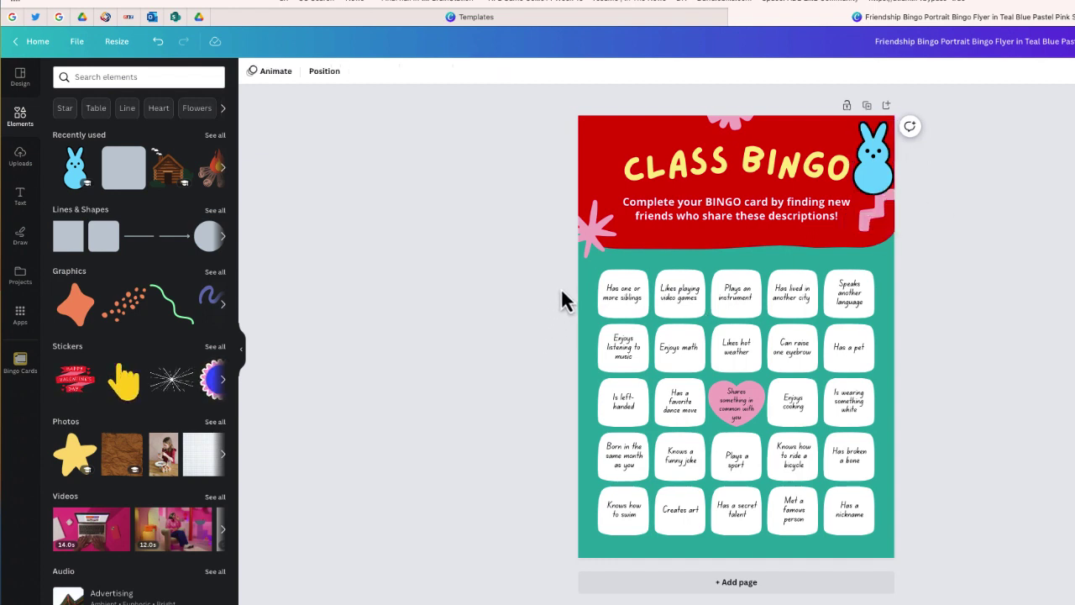
{"action": "left_click_drag", "start_coordinate": [564, 275], "coordinate": [905, 544]}
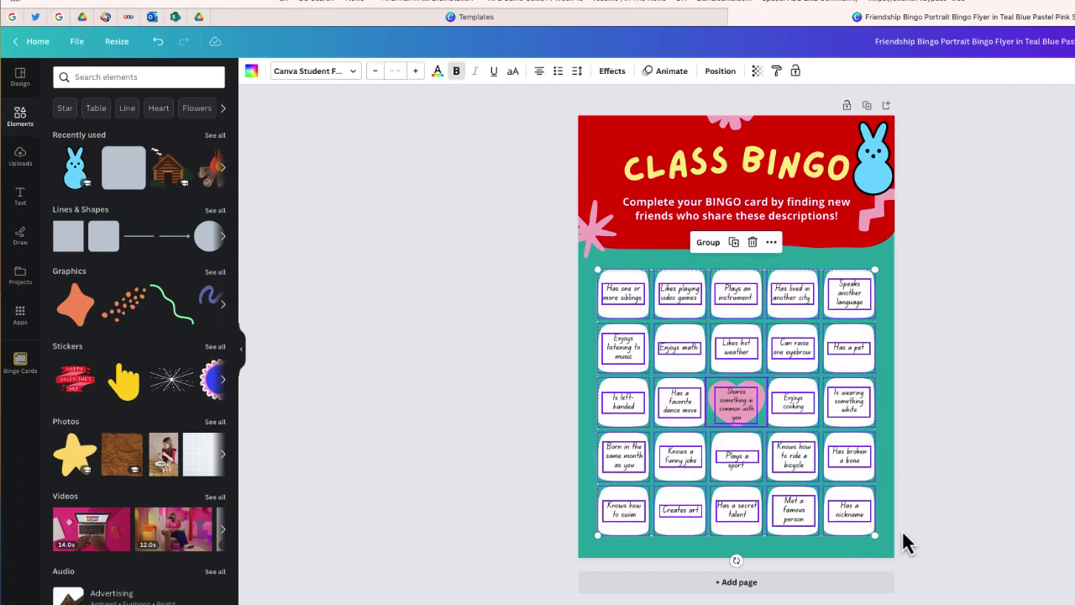
{"action": "key", "text": "Delete"}
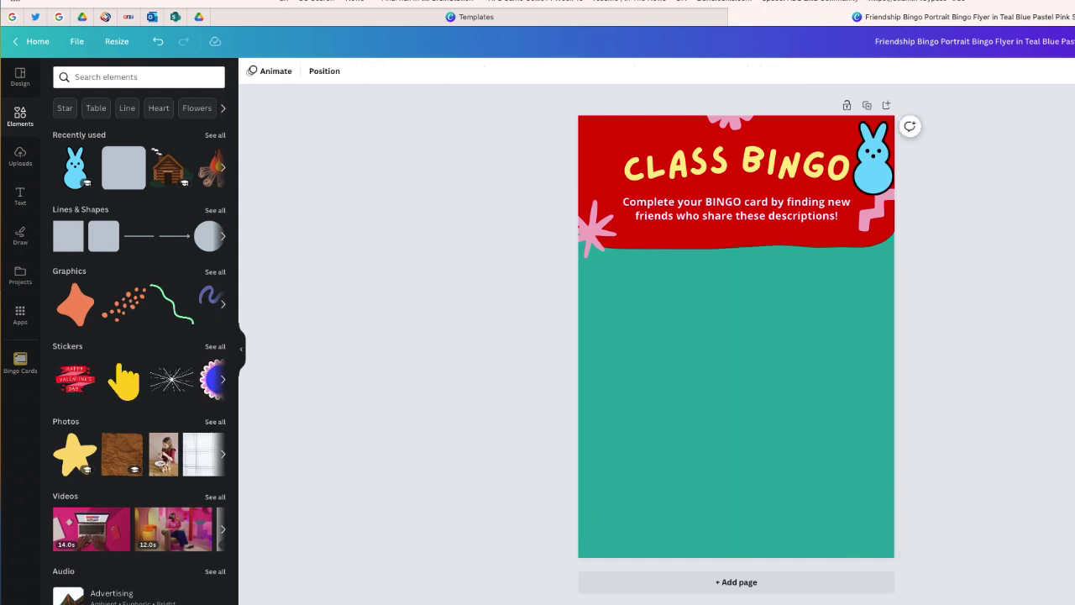
- Add a square, stretch it across the teal area, and fill it white
{"action": "left_click", "coordinate": [75, 229]}
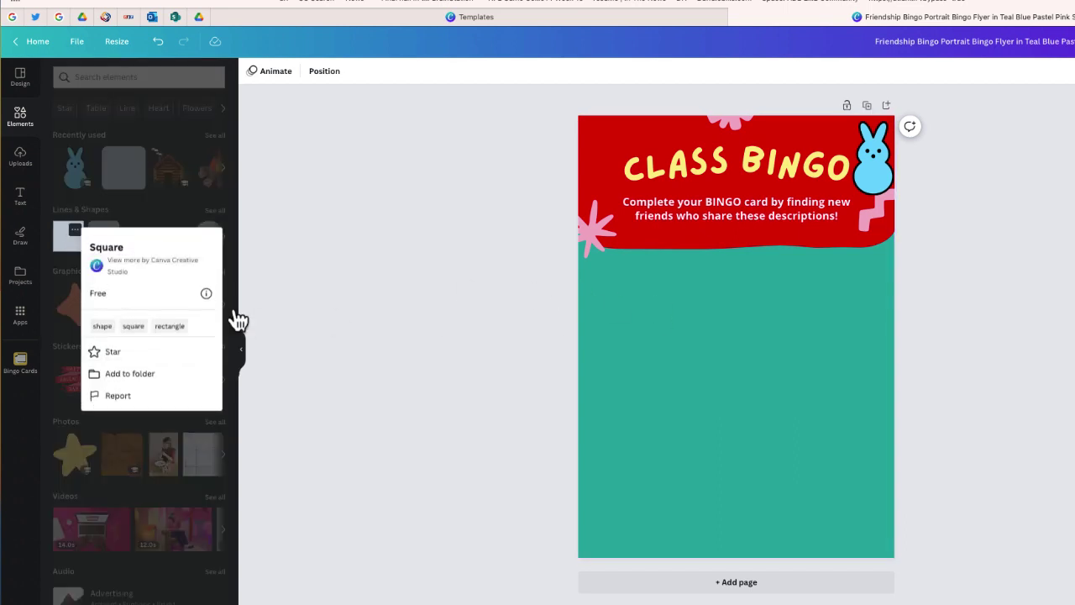
{"action": "left_click", "coordinate": [74, 242]}
{"action": "left_click", "coordinate": [72, 244]}
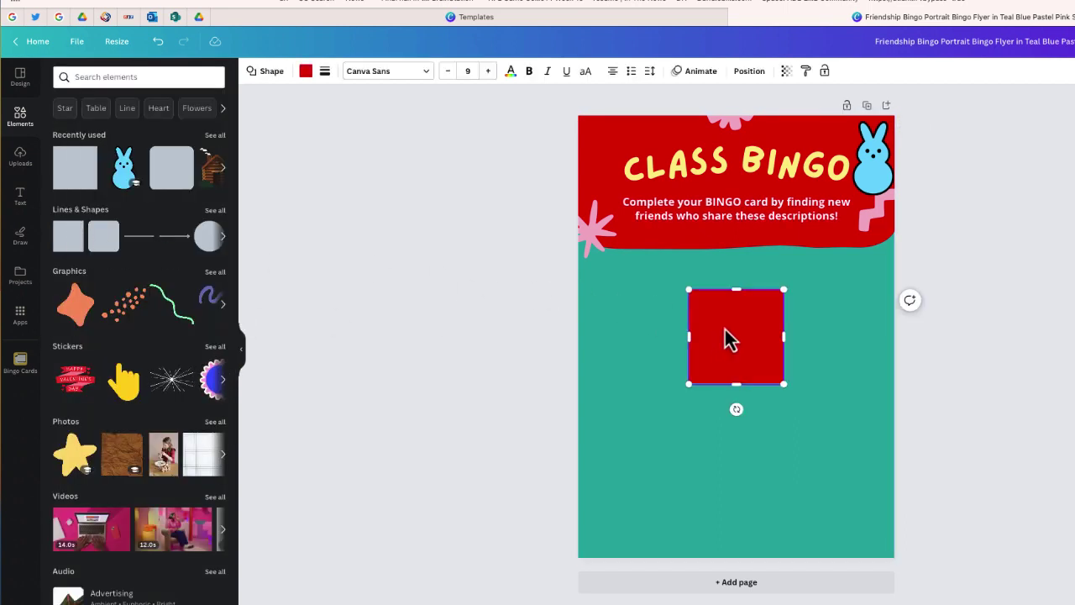
{"action": "left_click_drag", "start_coordinate": [726, 326], "coordinate": [881, 318]}
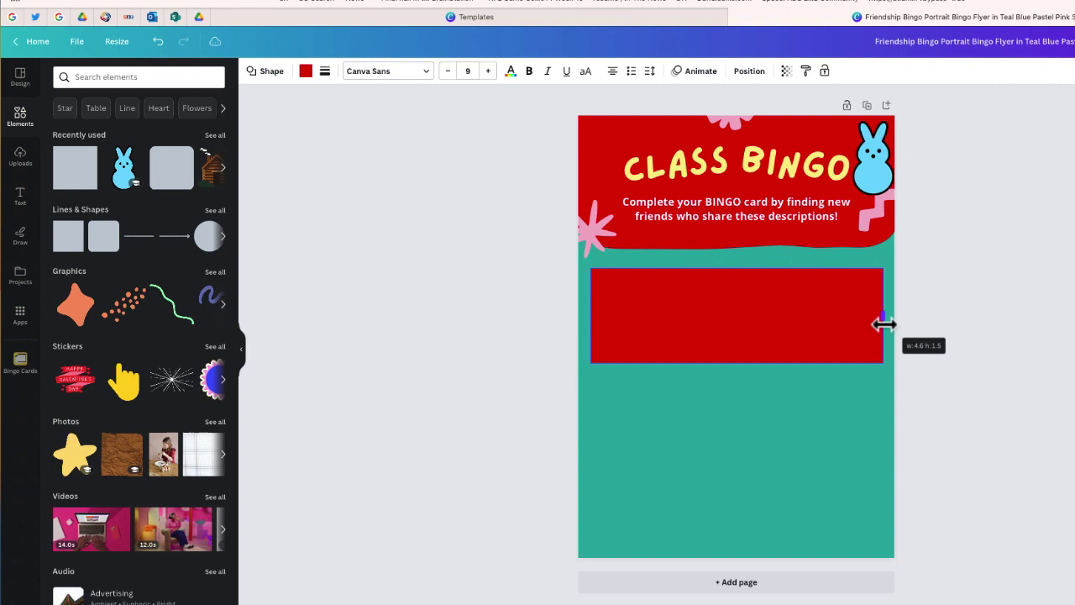
{"action": "left_click_drag", "start_coordinate": [740, 360], "coordinate": [737, 546]}
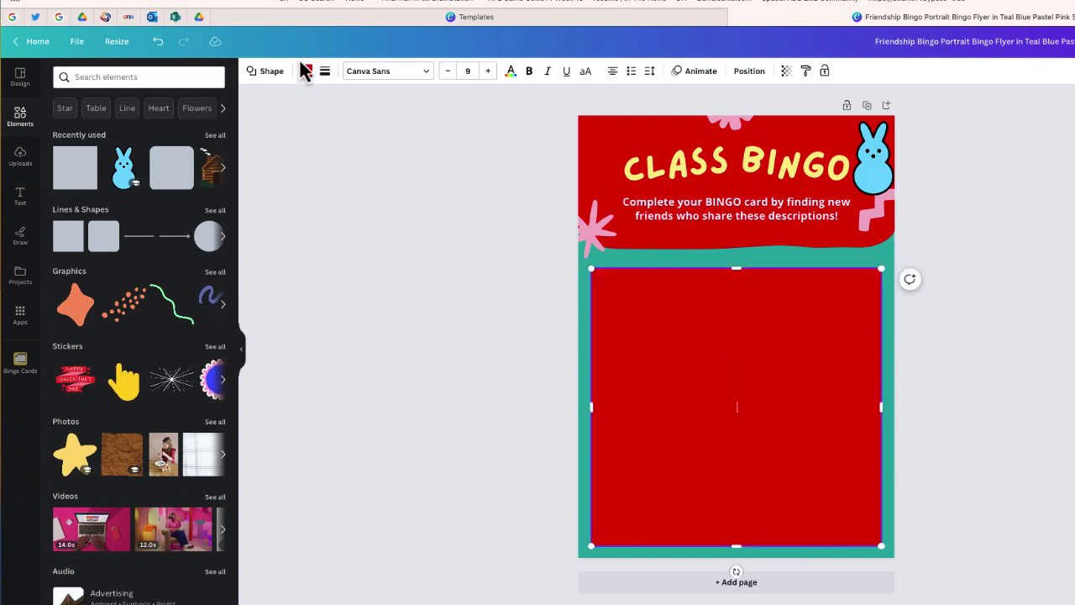
{"action": "left_click", "coordinate": [306, 72]}
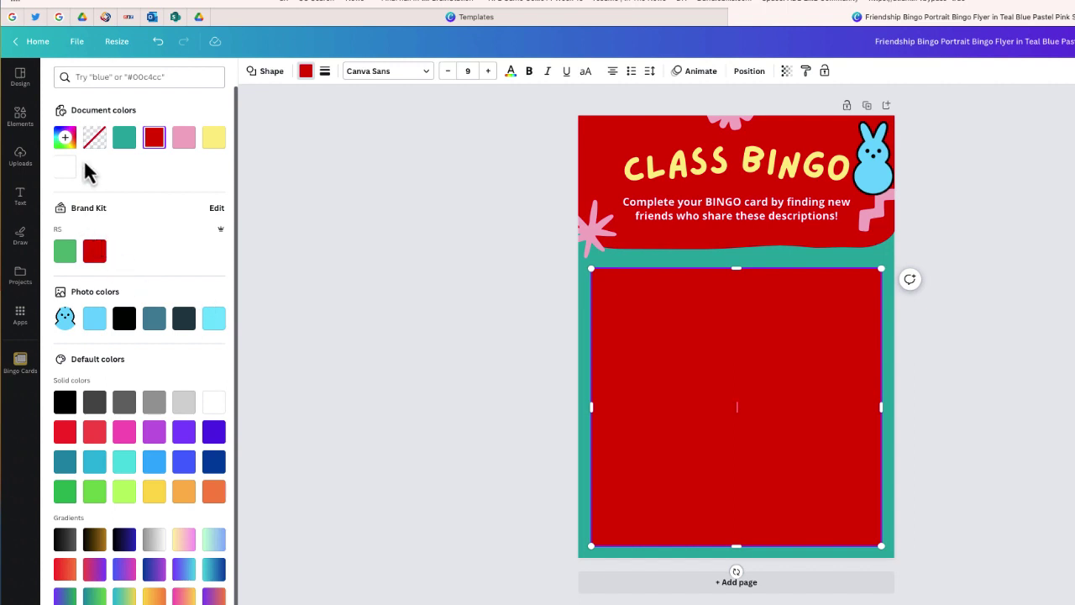
{"action": "left_click", "coordinate": [213, 403]}
{"action": "left_click", "coordinate": [795, 264]}
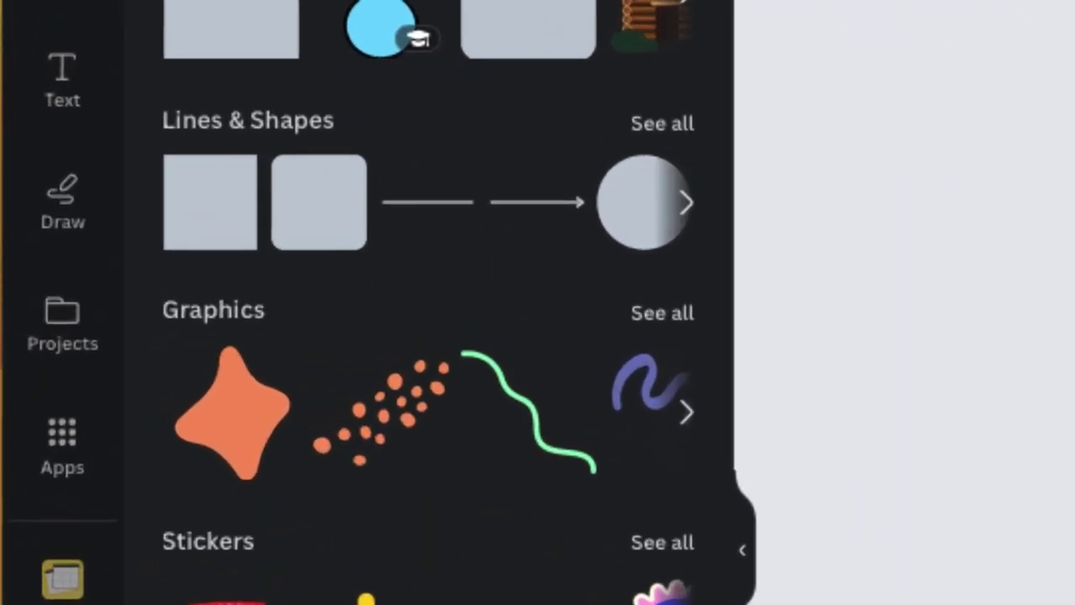
- Find the Bingo Cards app by searching 'bingo cards' in Apps and open it
{"action": "left_click", "coordinate": [60, 433]}
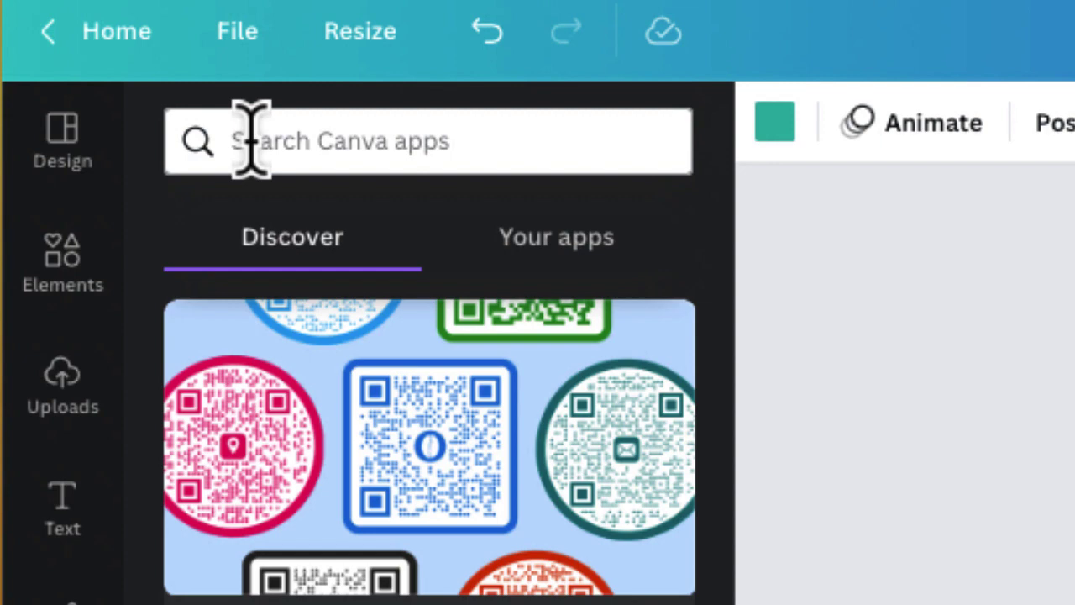
{"action": "left_click", "coordinate": [252, 140]}
{"action": "type", "text": "bingo cards"}
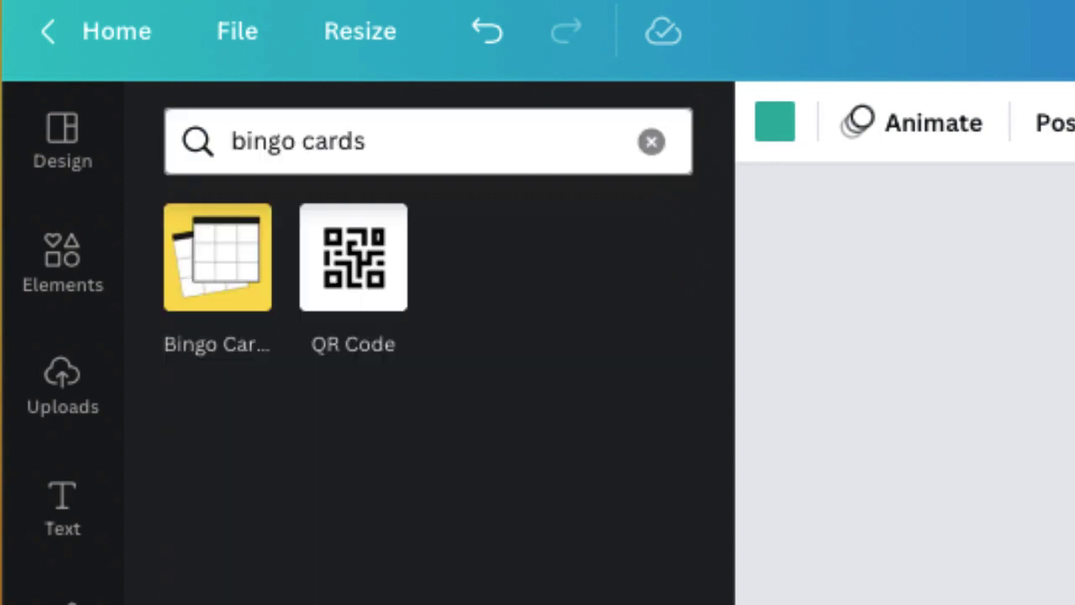
{"action": "left_click", "coordinate": [217, 280]}
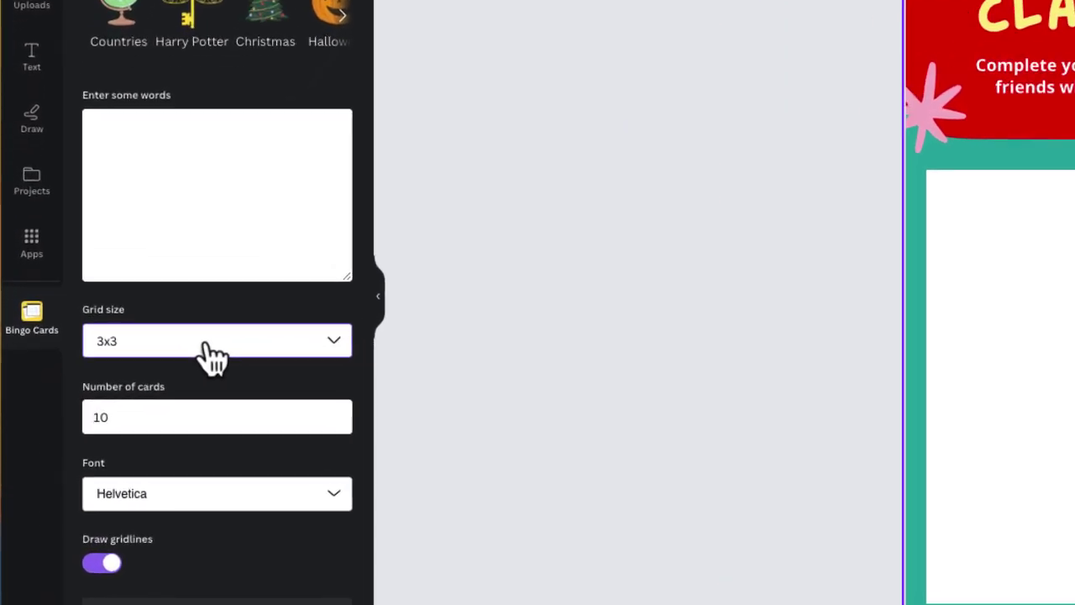
- Set the generator to a 5x5 grid, Gill Sans font and 20 cards
{"action": "left_click", "coordinate": [134, 382]}
{"action": "left_click", "coordinate": [168, 504]}
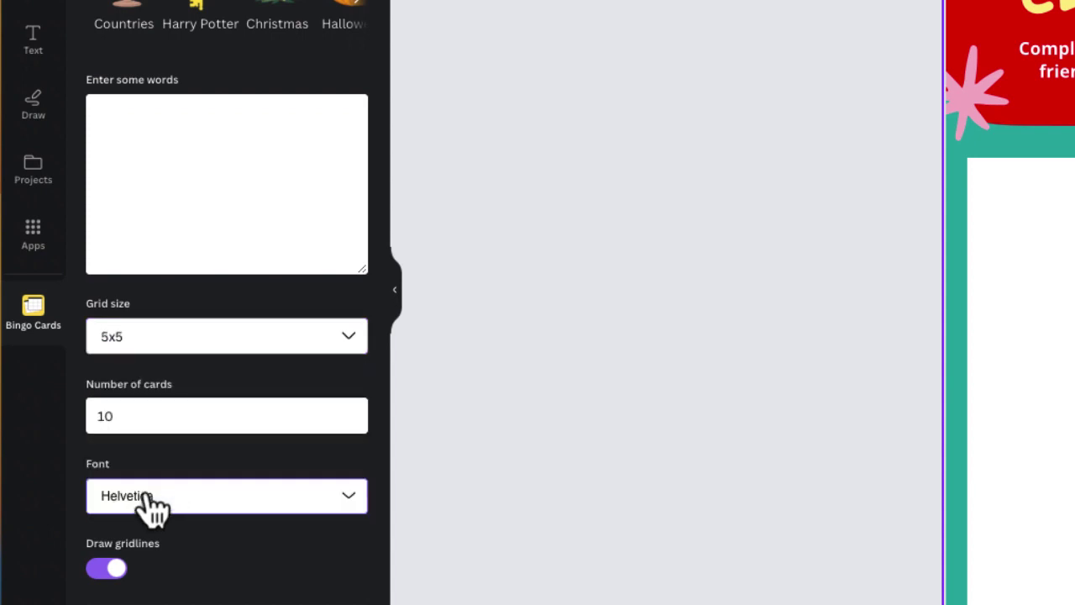
{"action": "left_click", "coordinate": [176, 500]}
{"action": "scroll", "coordinate": [227, 563], "scroll_direction": "down", "scroll_amount": 1}
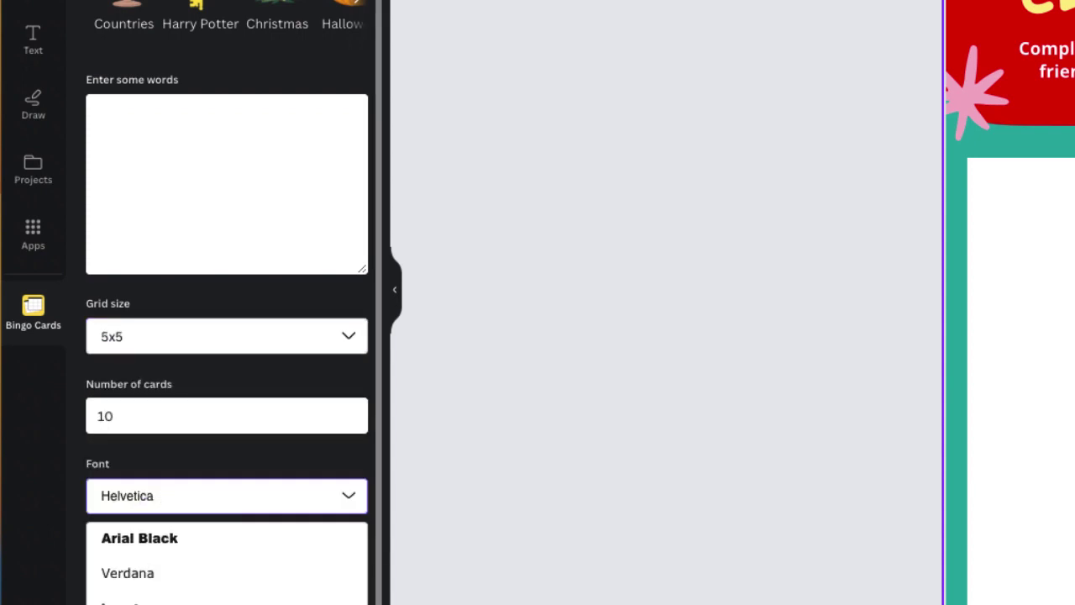
{"action": "left_click", "coordinate": [126, 601]}
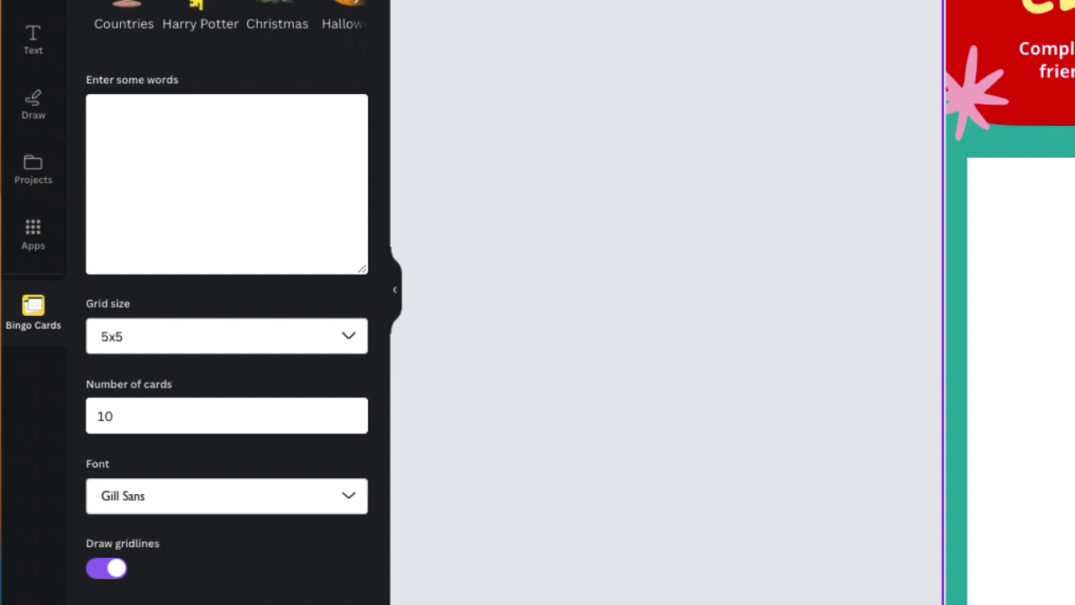
{"action": "left_click_drag", "start_coordinate": [173, 420], "coordinate": [73, 412]}
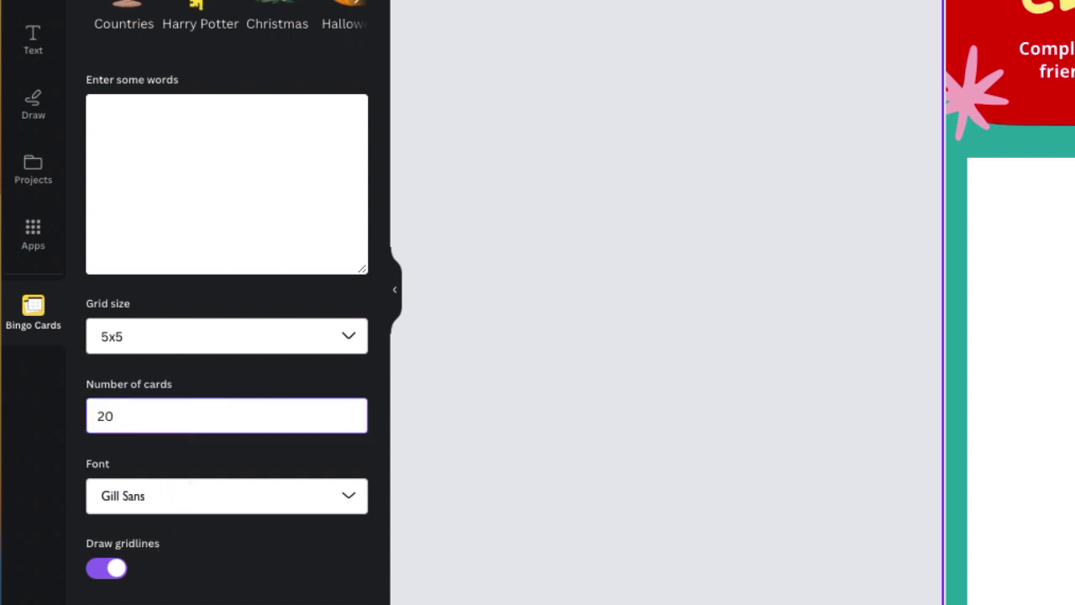
{"action": "left_click", "coordinate": [156, 309]}
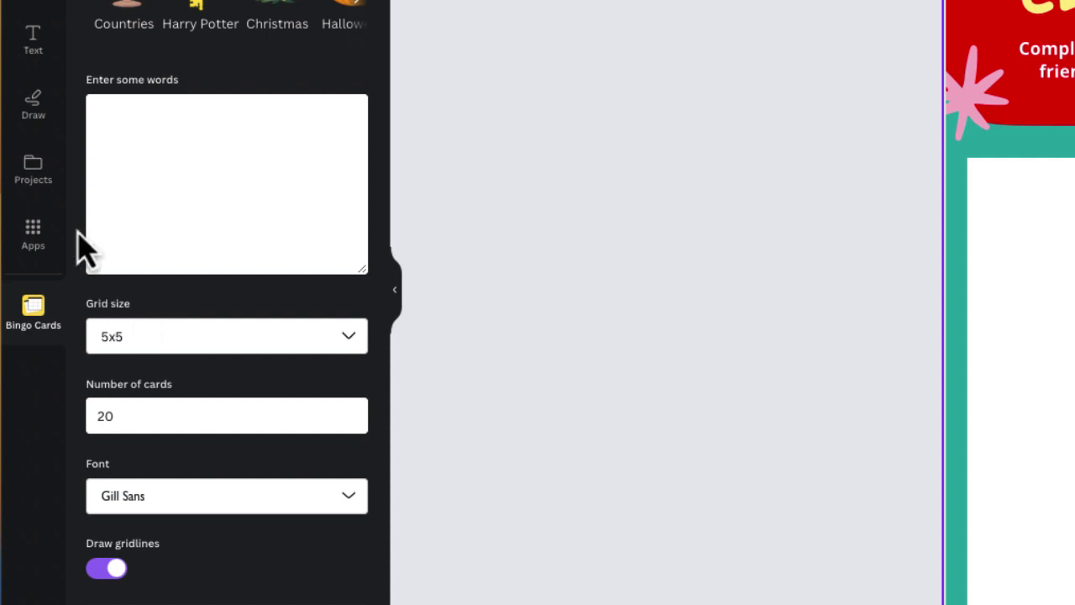
- Load the Harry Potter word category into the word list and scroll to Wizard Chess
{"action": "left_click", "coordinate": [135, 123]}
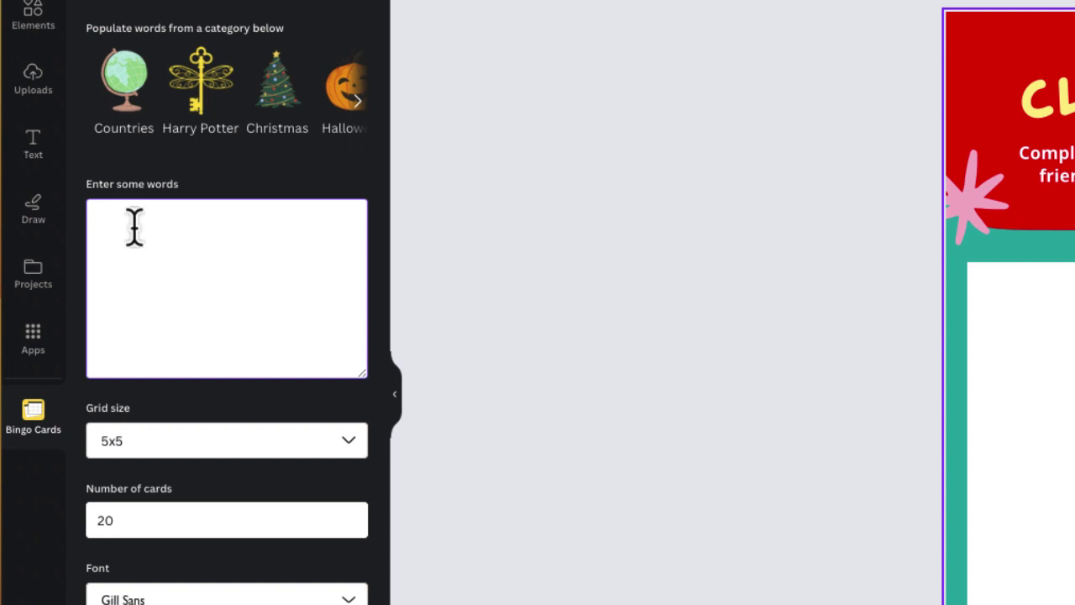
{"action": "left_click", "coordinate": [357, 102]}
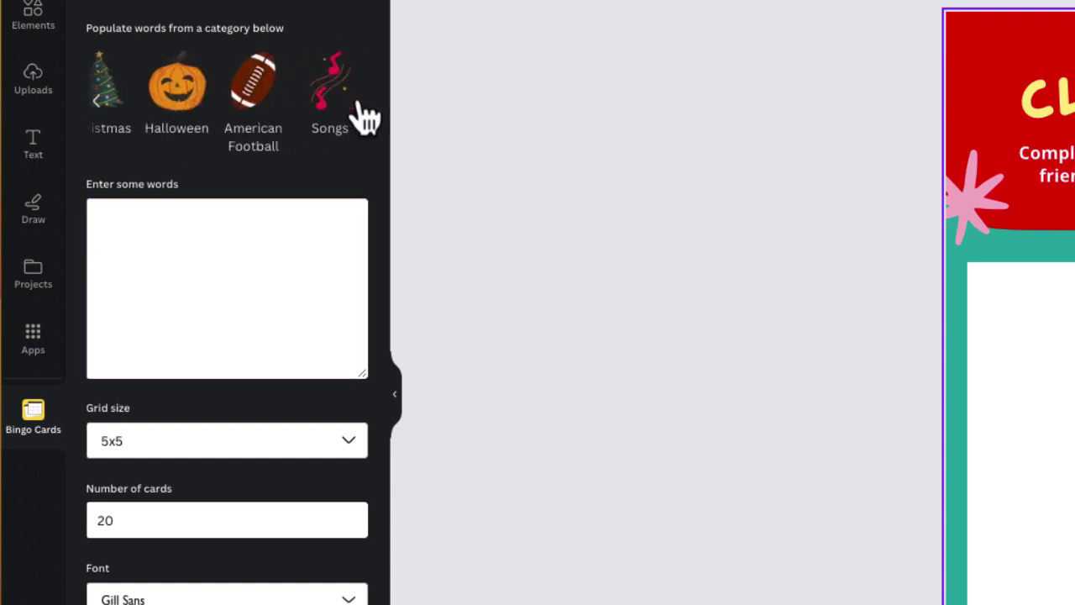
{"action": "left_click", "coordinate": [99, 101]}
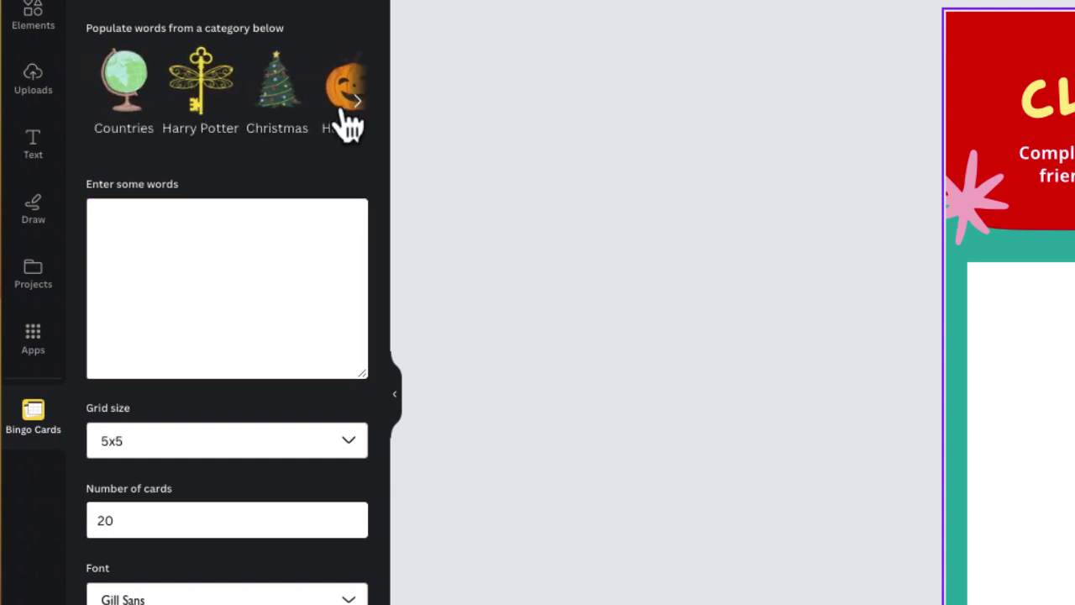
{"action": "left_click", "coordinate": [218, 94]}
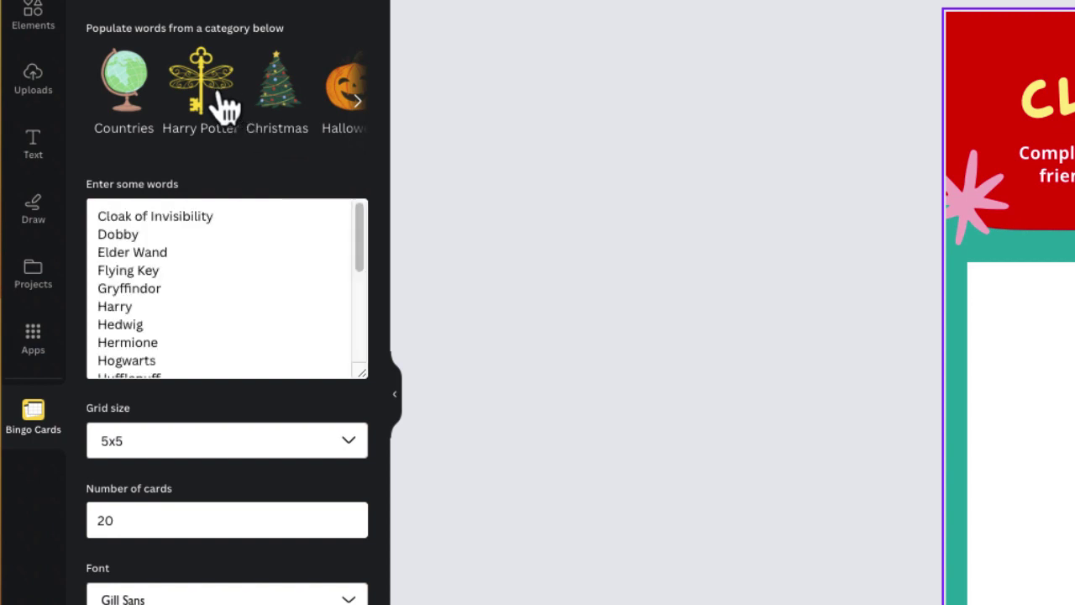
{"action": "scroll", "coordinate": [170, 258], "scroll_direction": "down", "scroll_amount": 1}
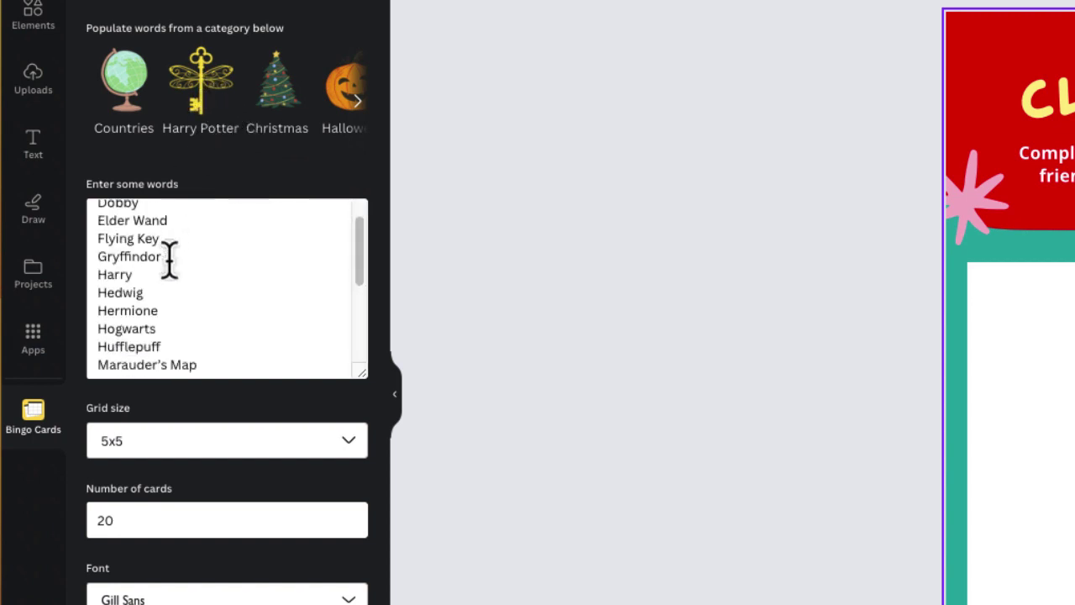
{"action": "scroll", "coordinate": [162, 293], "scroll_direction": "down", "scroll_amount": 4}
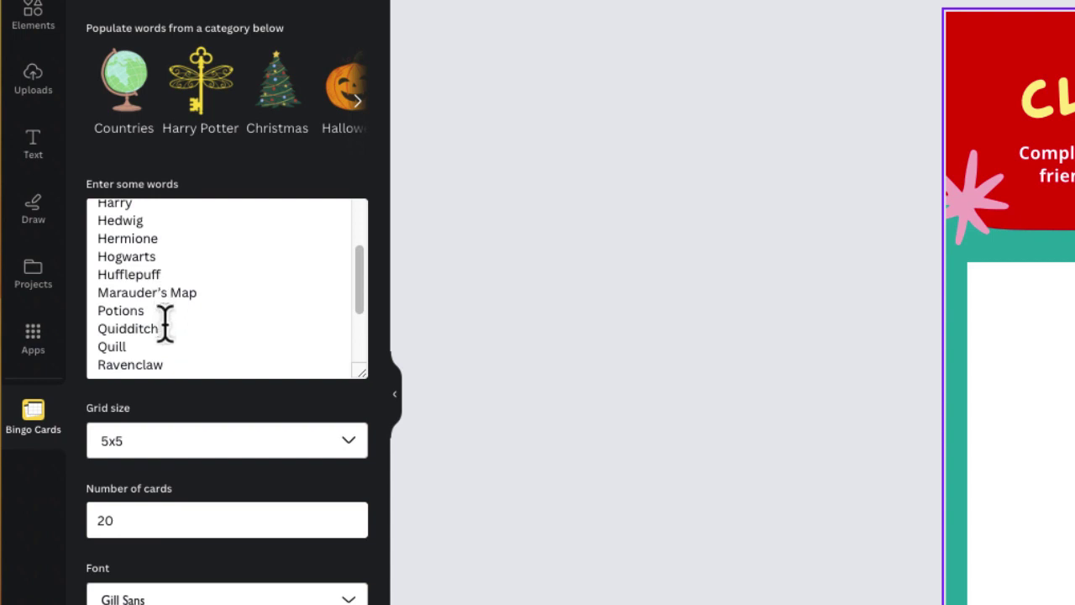
{"action": "scroll", "coordinate": [162, 327], "scroll_direction": "down", "scroll_amount": 3}
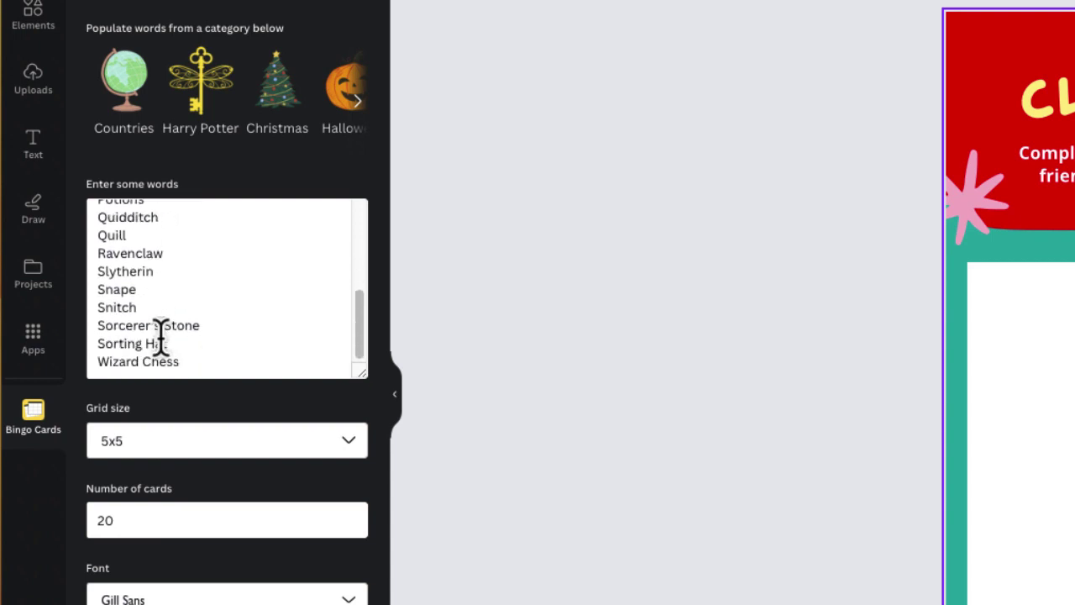
{"action": "left_click", "coordinate": [178, 362]}
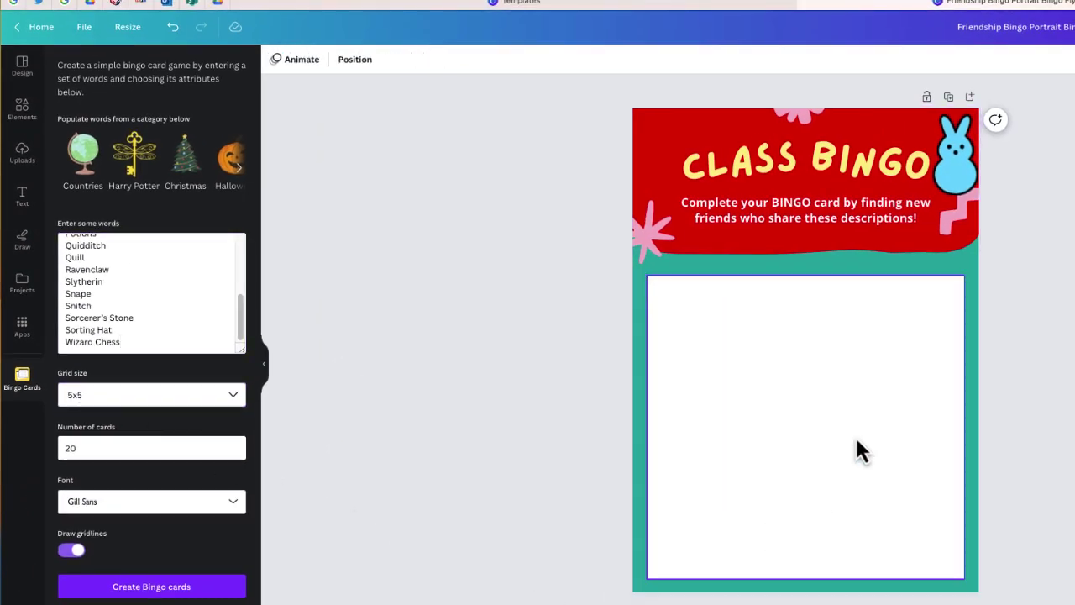
- Duplicate the Class Bingo page nine times to reach 10 pages, then return to Page 1
{"action": "left_click", "coordinate": [950, 97]}
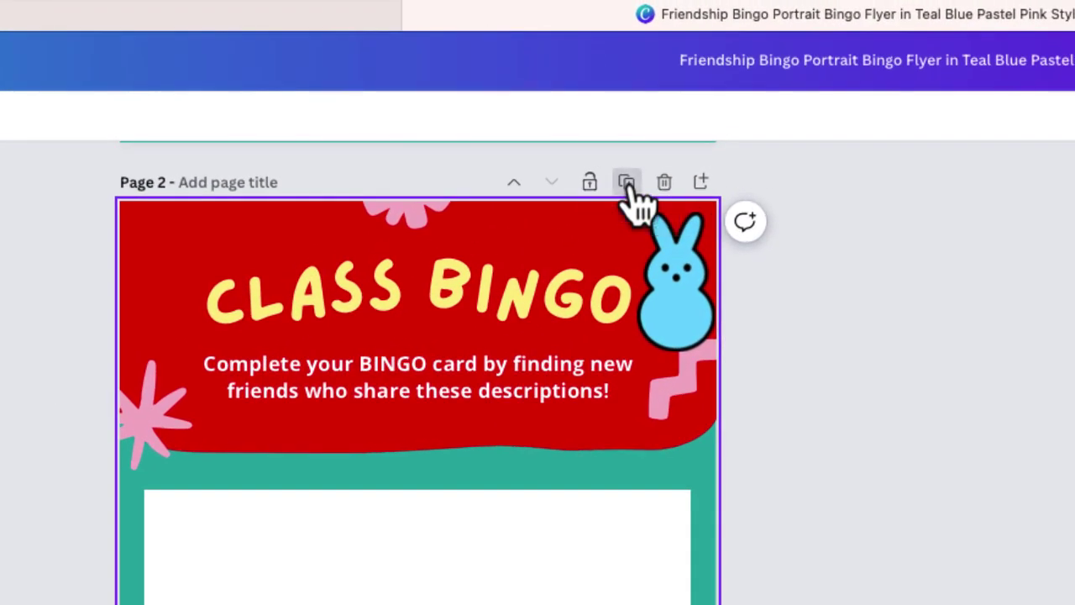
{"action": "left_click", "coordinate": [626, 182]}
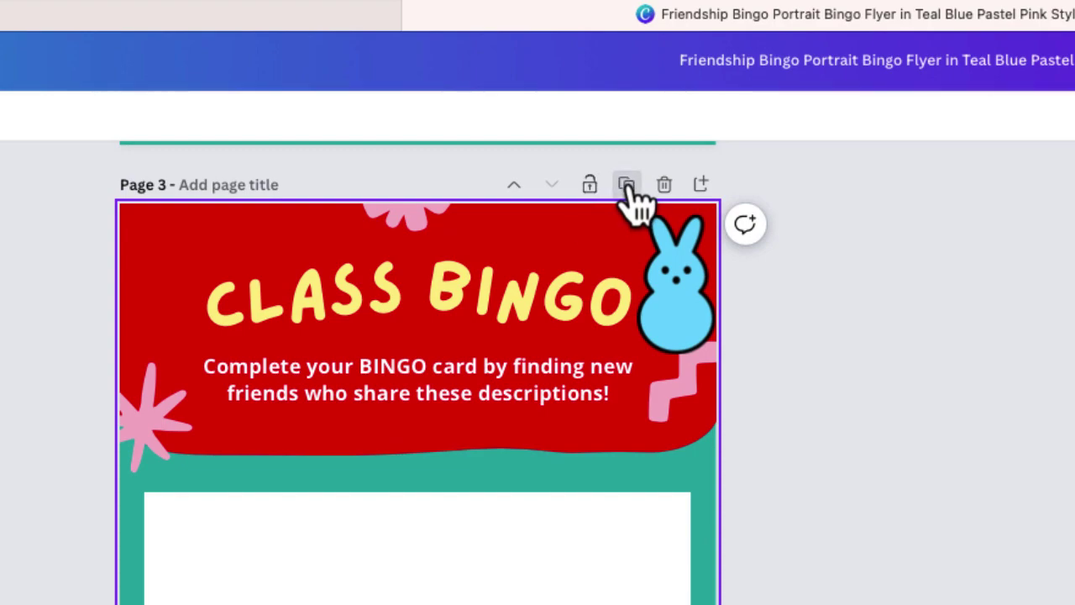
{"action": "left_click", "coordinate": [626, 182]}
{"action": "left_click", "coordinate": [626, 182]}
{"action": "left_click", "coordinate": [628, 189]}
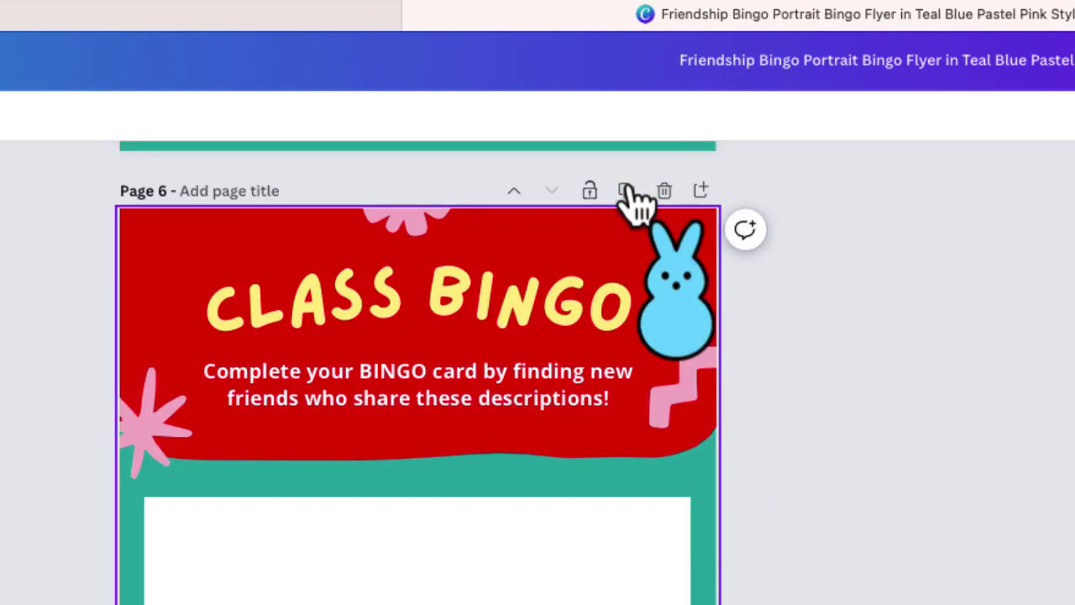
{"action": "left_click", "coordinate": [629, 189]}
{"action": "left_click", "coordinate": [628, 189]}
{"action": "left_click", "coordinate": [628, 192]}
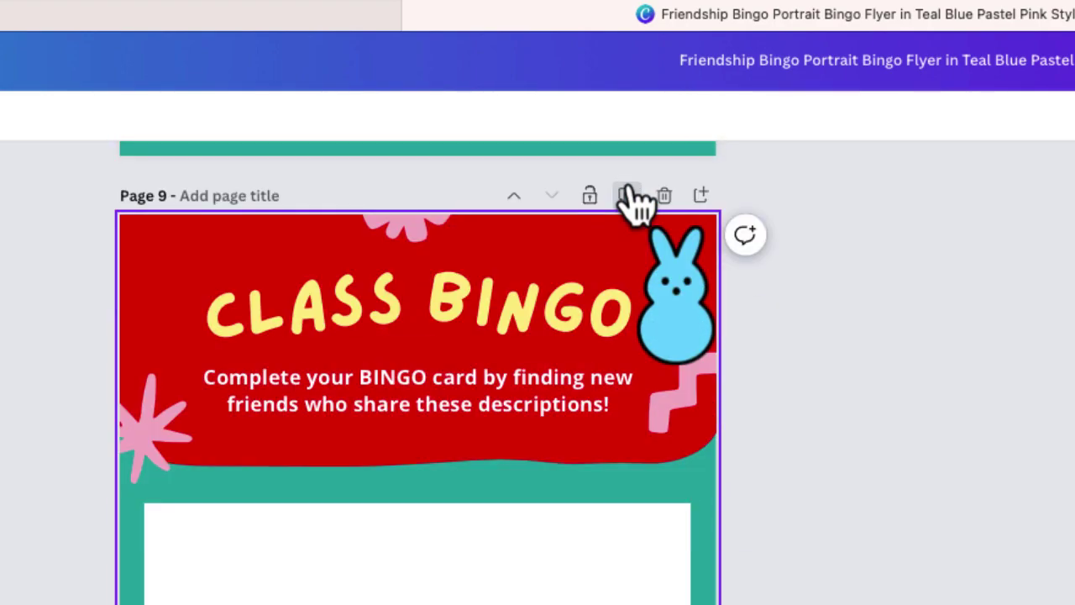
{"action": "left_click", "coordinate": [628, 192]}
{"action": "scroll", "coordinate": [93, 445], "scroll_direction": "up", "scroll_amount": 20}
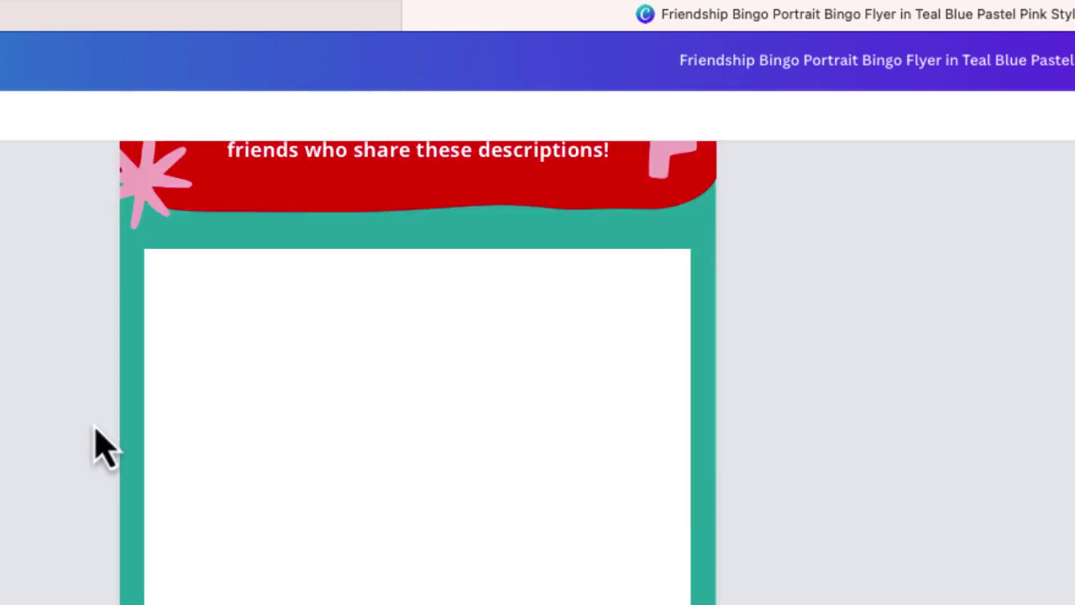
{"action": "scroll", "coordinate": [109, 436], "scroll_direction": "up", "scroll_amount": 10}
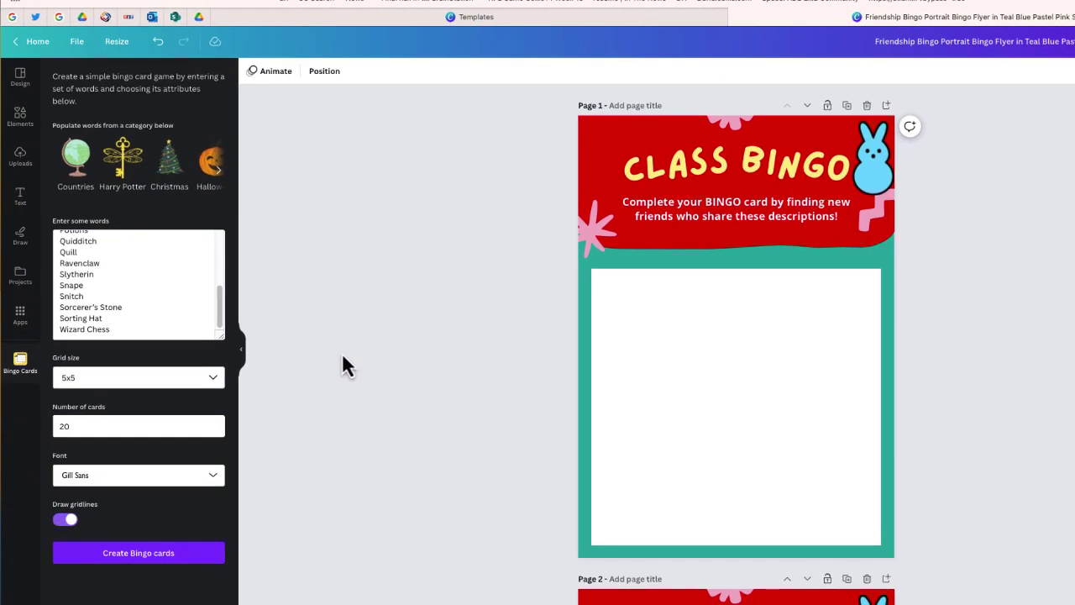
- Create the Harry Potter bingo cards and display the Generated cards list
{"action": "left_click", "coordinate": [196, 554]}
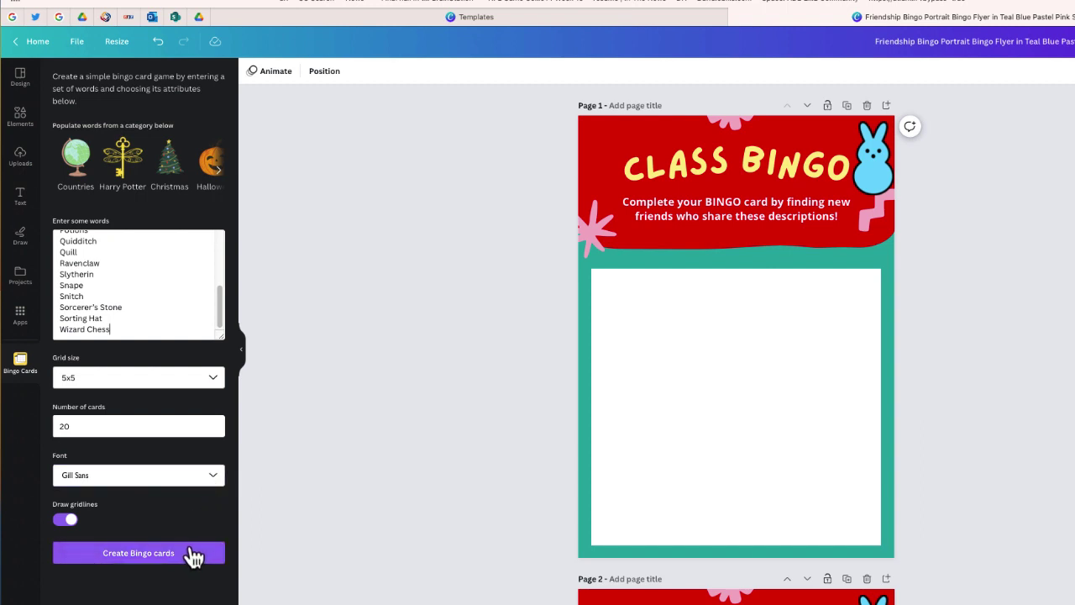
{"action": "left_click", "coordinate": [132, 556]}
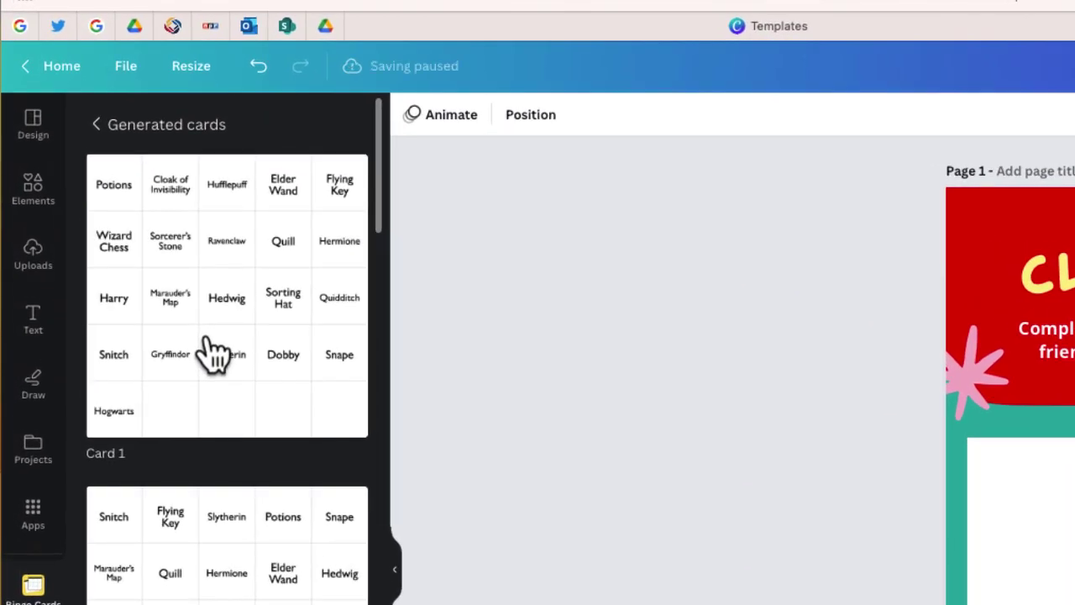
- Place Card 1 on Page 1 and enlarge it to fill the white box
{"action": "left_click", "coordinate": [215, 353]}
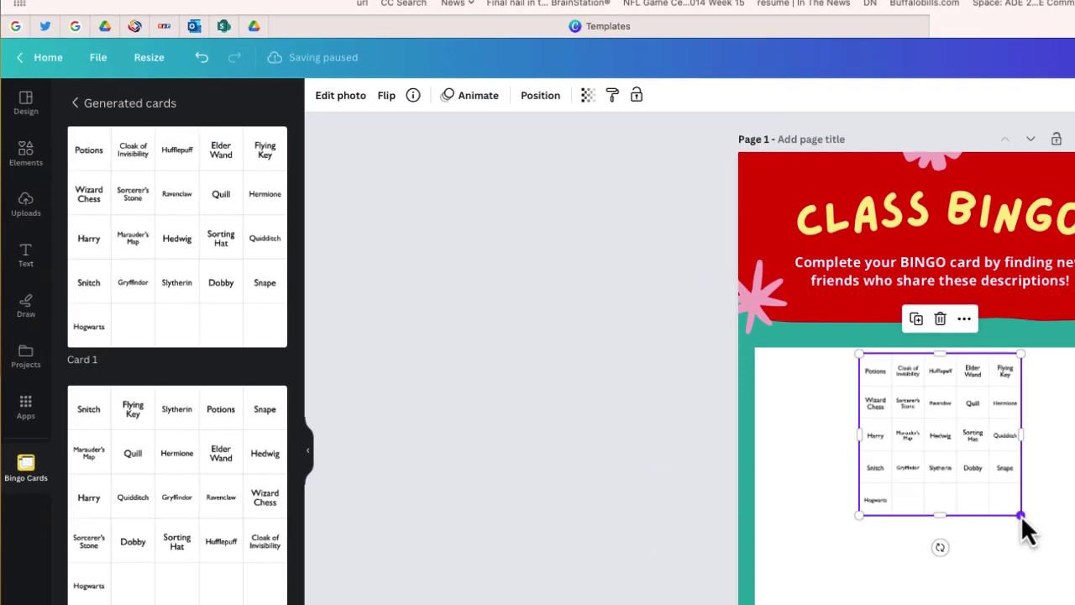
{"action": "left_click_drag", "start_coordinate": [1019, 515], "coordinate": [937, 556]}
{"action": "left_click_drag", "start_coordinate": [827, 426], "coordinate": [745, 420]}
- Place Card 2 on Page 2, moving and enlarging it over the white area
{"action": "scroll", "coordinate": [580, 413], "scroll_direction": "down", "scroll_amount": 6}
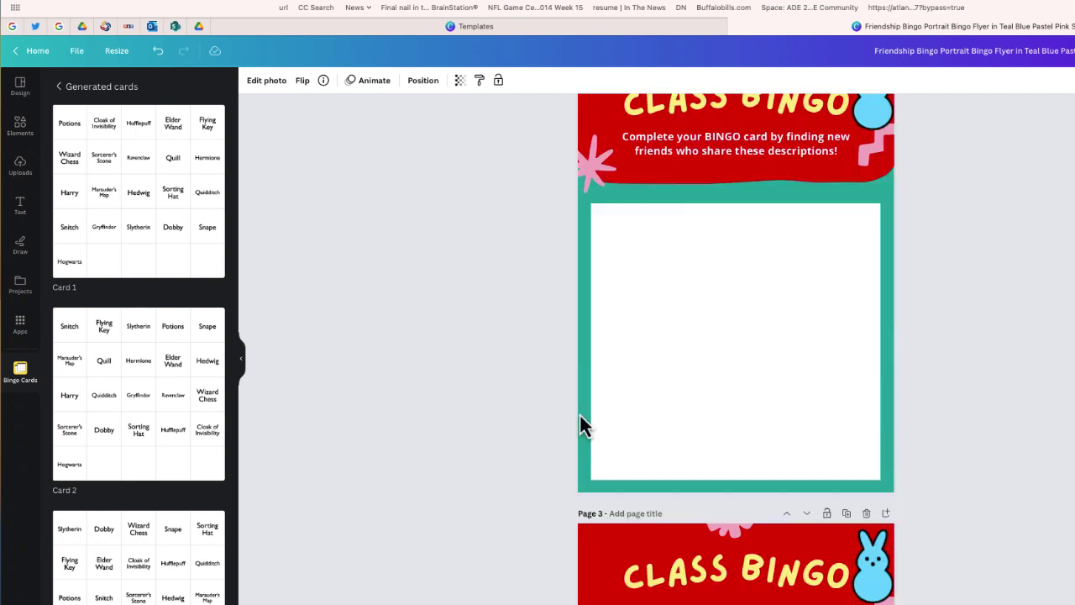
{"action": "left_click", "coordinate": [117, 367]}
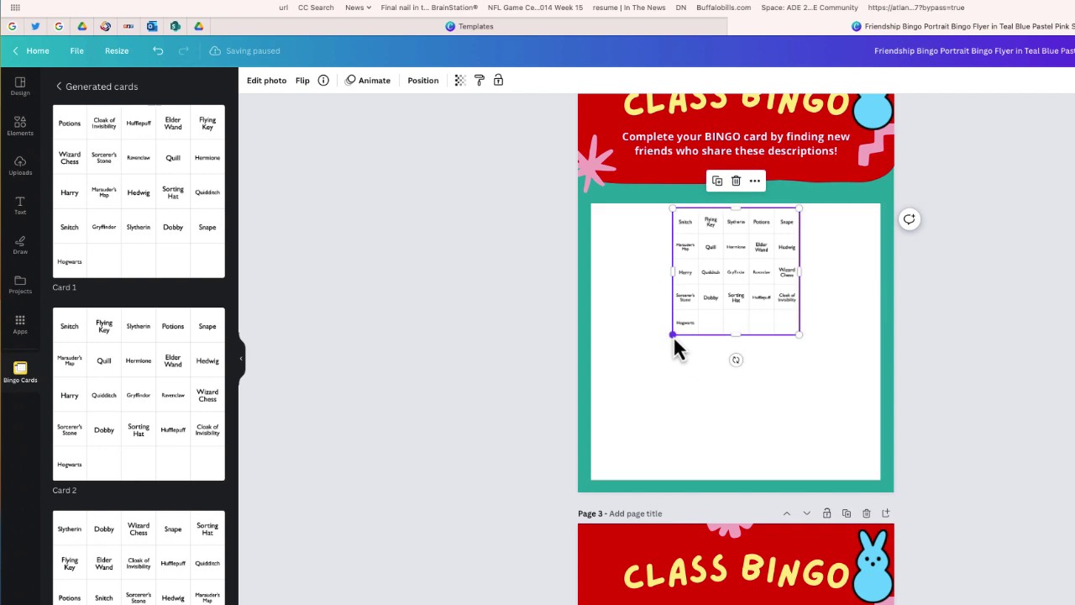
{"action": "left_click_drag", "start_coordinate": [674, 336], "coordinate": [558, 448]}
{"action": "left_click_drag", "start_coordinate": [721, 380], "coordinate": [760, 378]}
{"action": "left_click_drag", "start_coordinate": [837, 450], "coordinate": [869, 475]}
- Place Card 3 on Page 3, enlarge and centre it, then review the pages
{"action": "scroll", "coordinate": [533, 459], "scroll_direction": "down", "scroll_amount": 5}
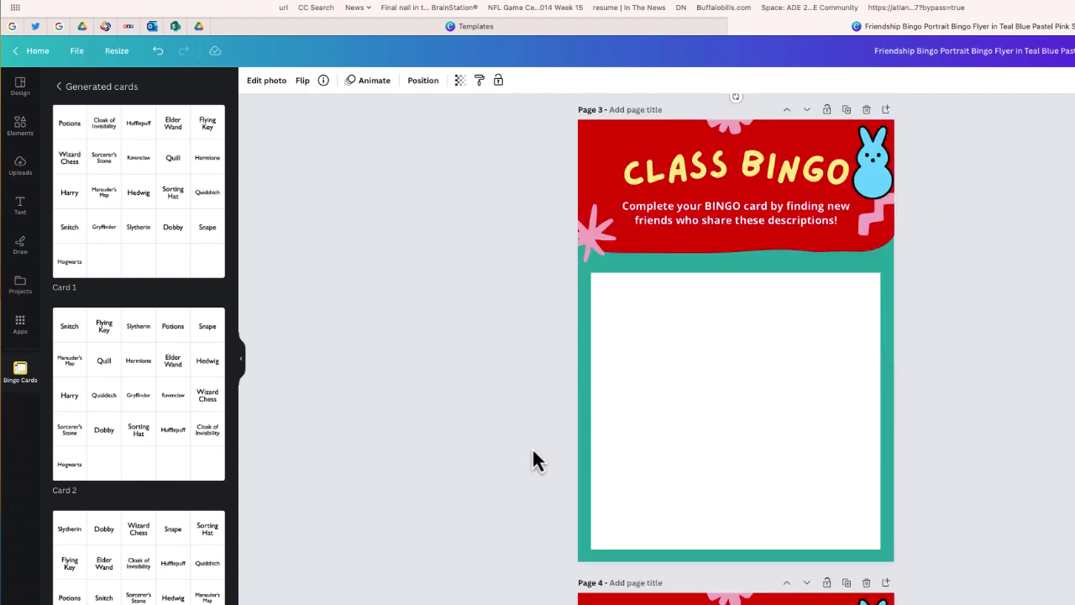
{"action": "scroll", "coordinate": [108, 430], "scroll_direction": "down", "scroll_amount": 1}
{"action": "scroll", "coordinate": [108, 434], "scroll_direction": "down", "scroll_amount": 3}
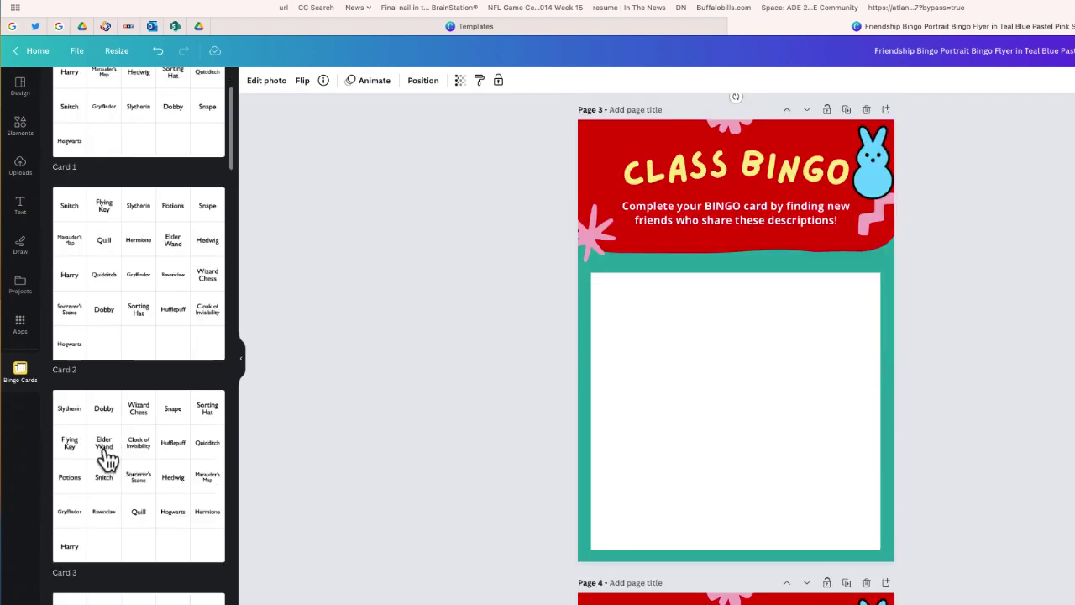
{"action": "left_click", "coordinate": [106, 457]}
{"action": "left_click_drag", "start_coordinate": [700, 359], "coordinate": [657, 356]}
{"action": "left_click_drag", "start_coordinate": [733, 399], "coordinate": [874, 542]}
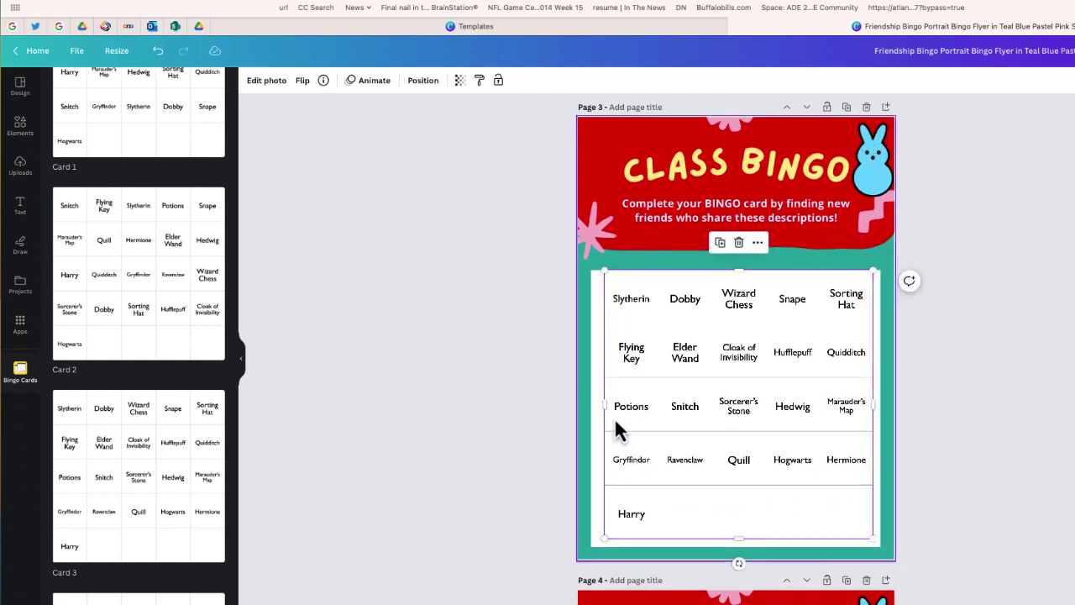
{"action": "mouse_move", "coordinate": [642, 425]}
{"action": "left_mouse_down"}
{"action": "mouse_move", "coordinate": [651, 427]}
{"action": "mouse_move", "coordinate": [645, 415]}
{"action": "left_mouse_up"}
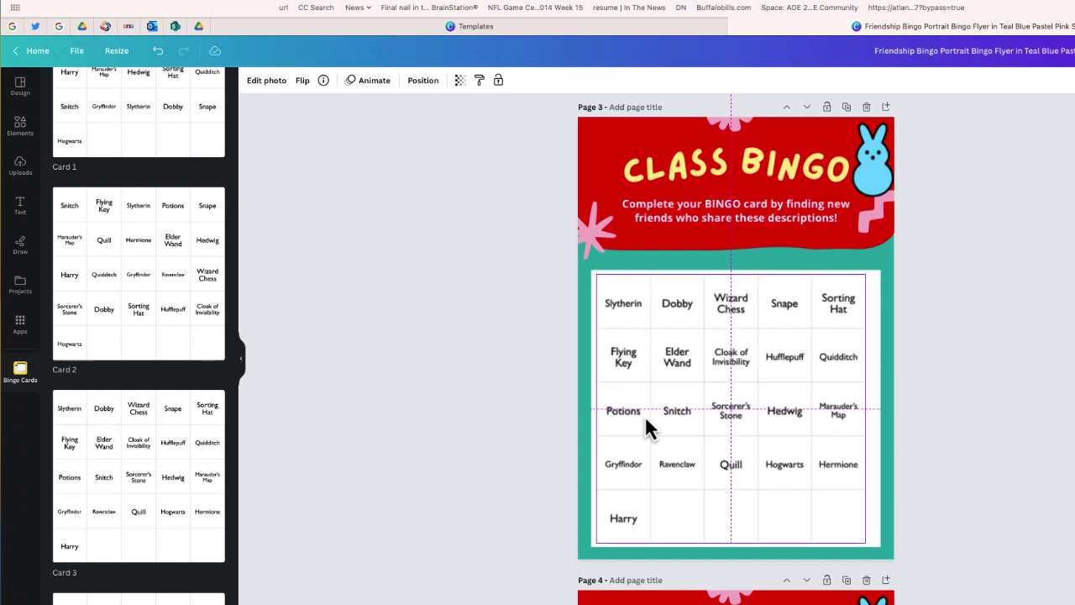
{"action": "left_click", "coordinate": [528, 393]}
{"action": "scroll", "coordinate": [726, 423], "scroll_direction": "up", "scroll_amount": 5}
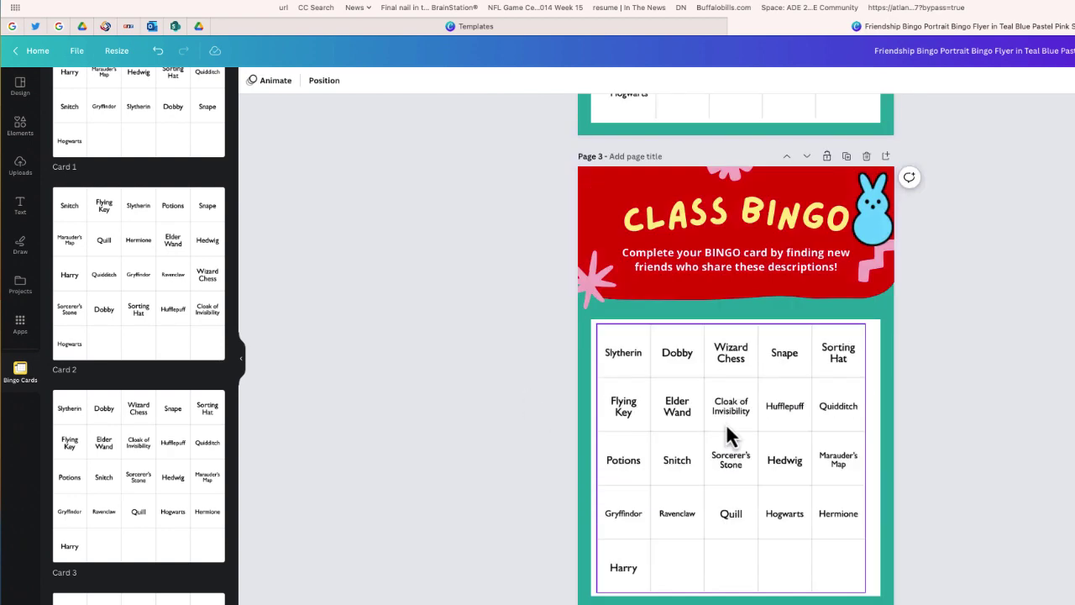
{"action": "scroll", "coordinate": [722, 343], "scroll_direction": "up", "scroll_amount": 7}
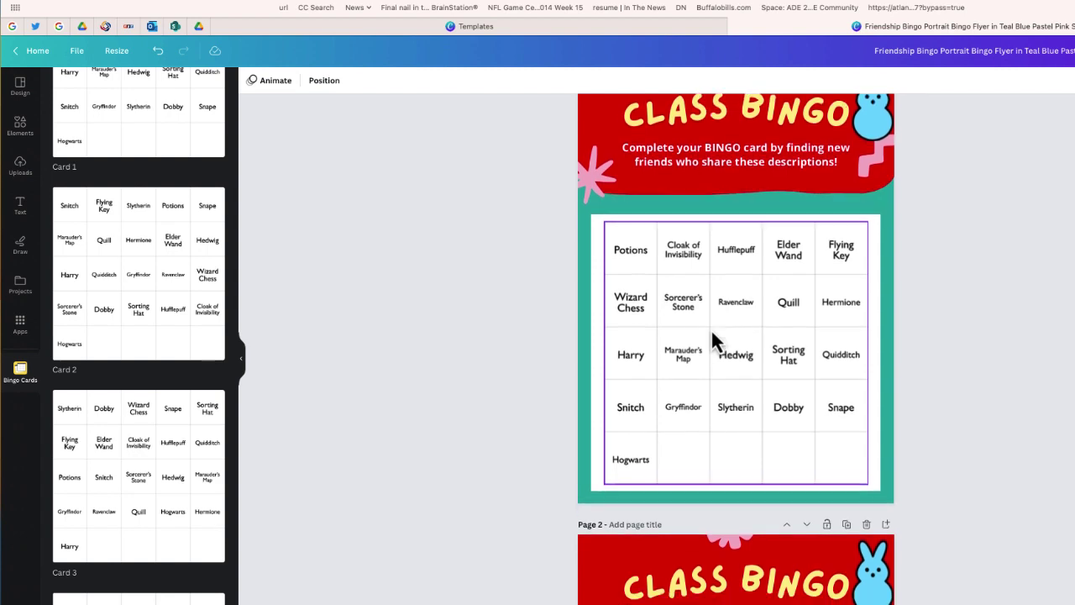
{"action": "scroll", "coordinate": [711, 332], "scroll_direction": "down", "scroll_amount": 4}
{"action": "scroll", "coordinate": [708, 336], "scroll_direction": "down", "scroll_amount": 2}
{"action": "scroll", "coordinate": [706, 345], "scroll_direction": "up", "scroll_amount": 5}
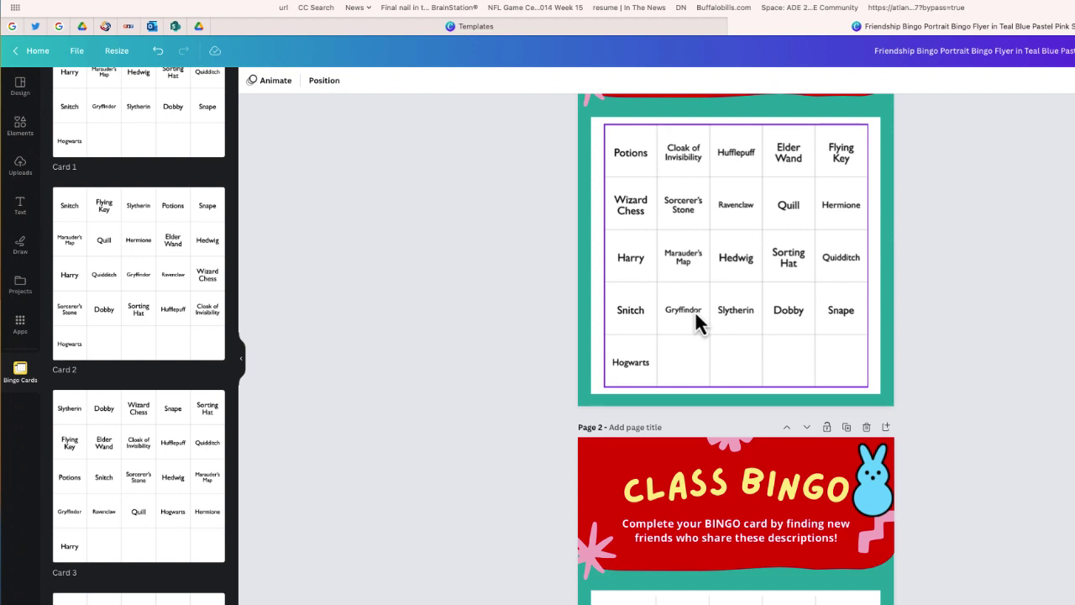
{"action": "scroll", "coordinate": [700, 367], "scroll_direction": "up", "scroll_amount": 2}
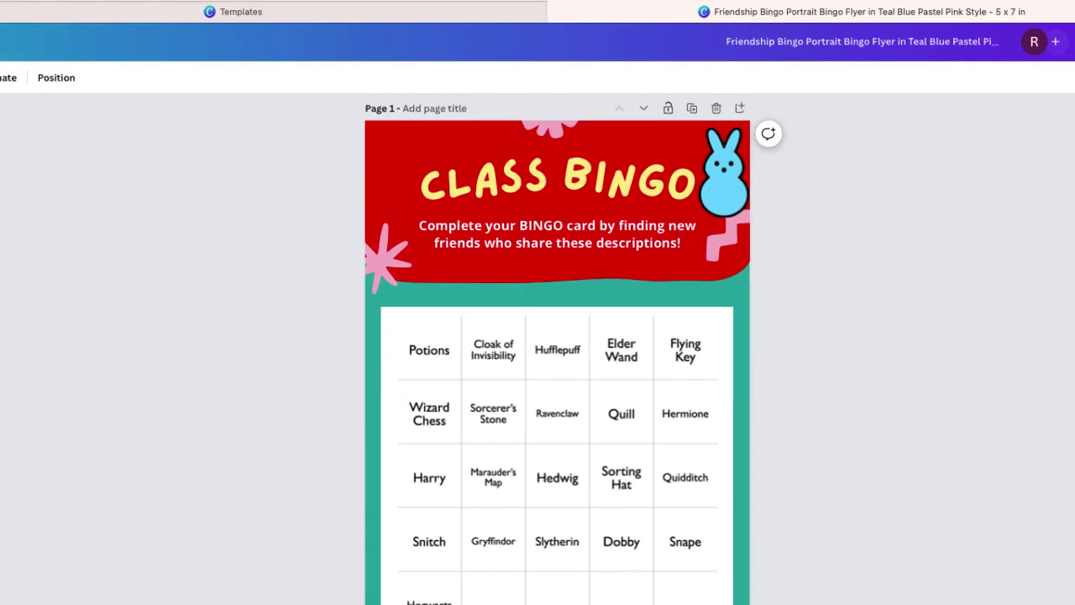
- Set the Class Bingo download to PDF Print covering all 10 pages
{"action": "left_click", "coordinate": [1074, 51]}
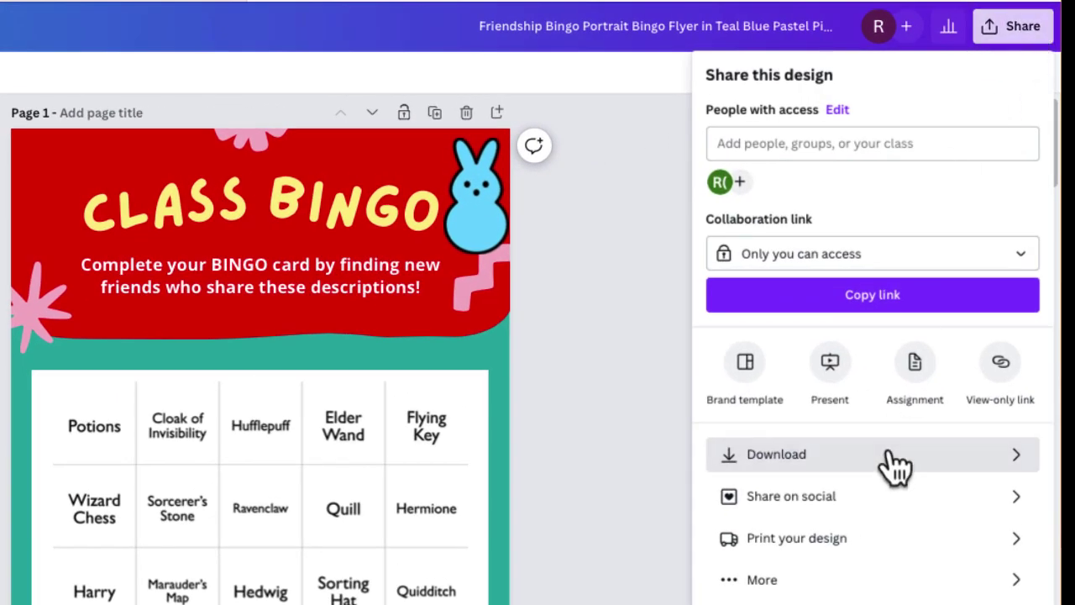
{"action": "left_click", "coordinate": [895, 465]}
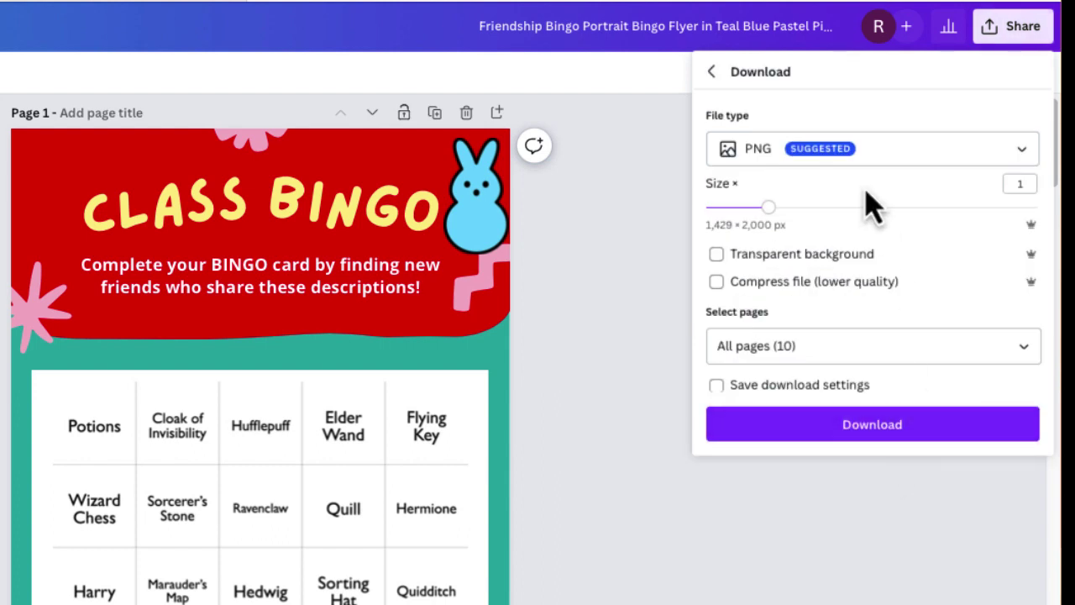
{"action": "left_click", "coordinate": [865, 160]}
{"action": "left_click", "coordinate": [840, 360]}
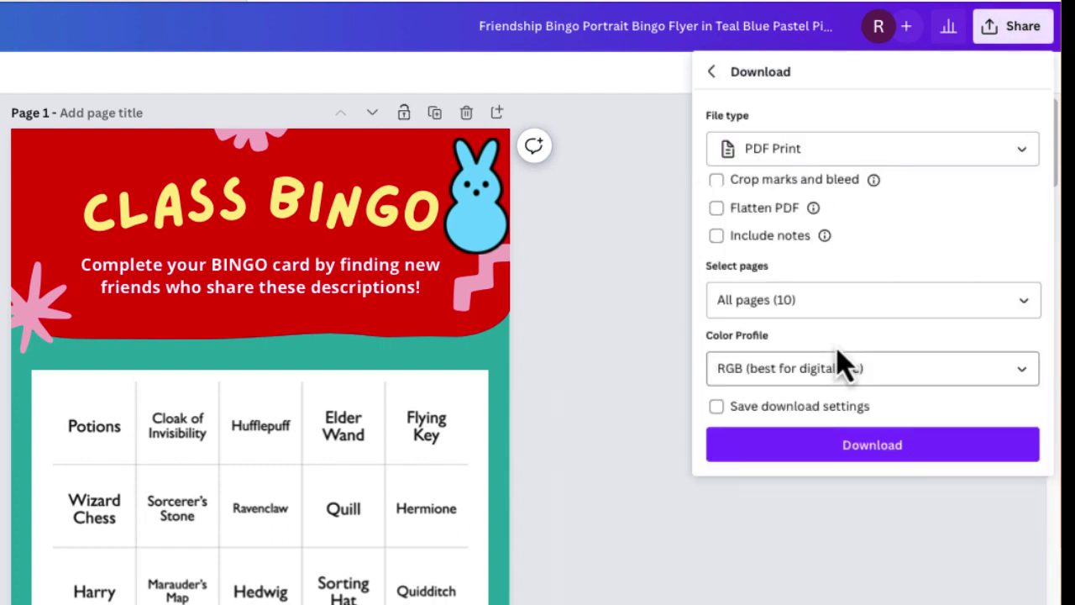